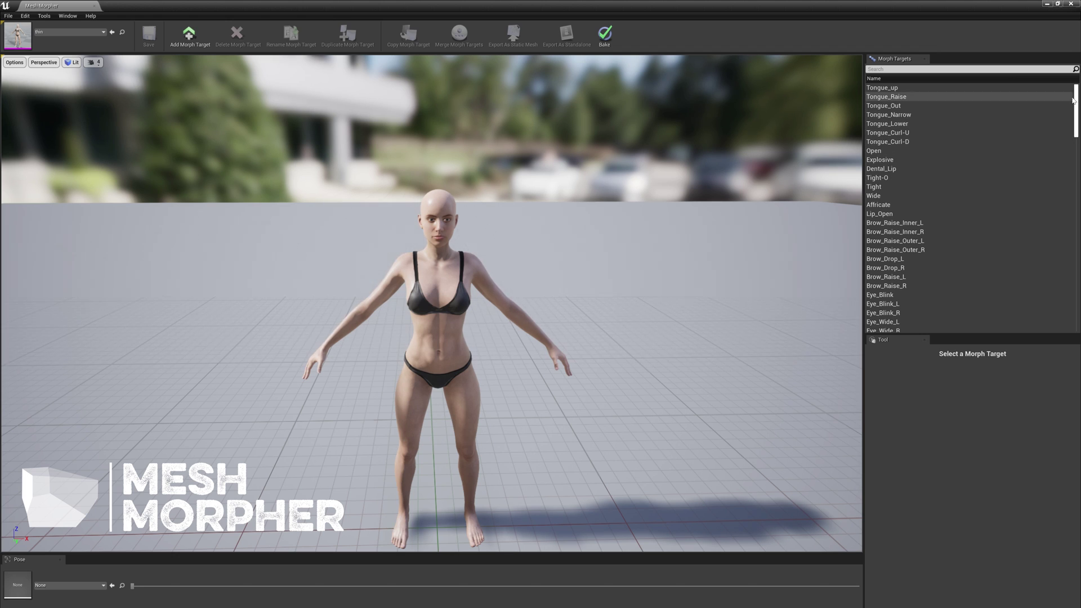
- Look through the mesh's morph target list and the available morph target edit commands
scroll(1008, 225, down, 20)
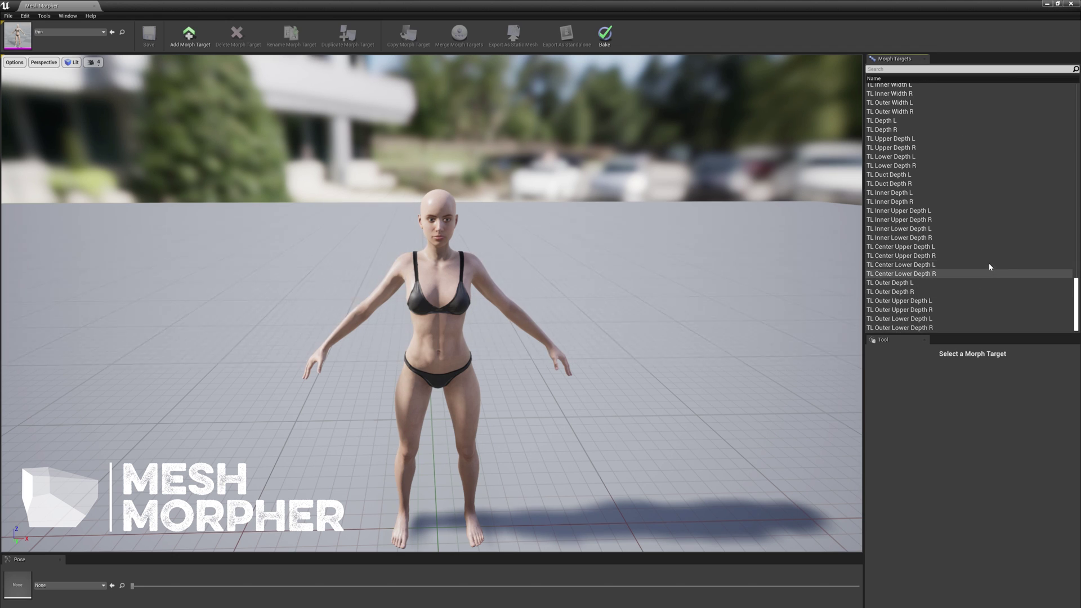
scroll(990, 261, up, 10)
scroll(990, 262, up, 15)
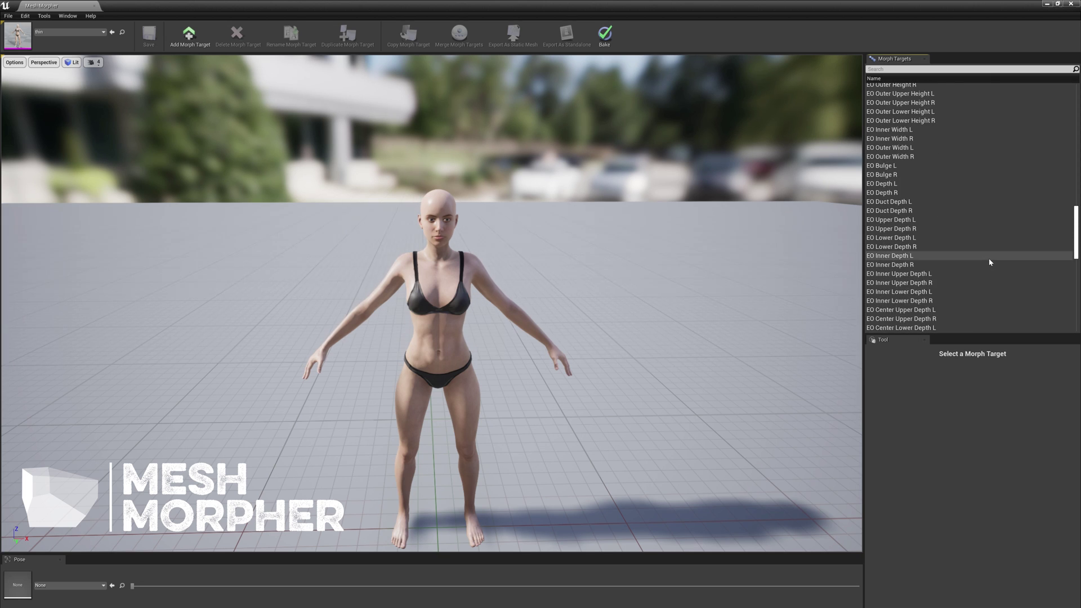
scroll(991, 260, up, 2)
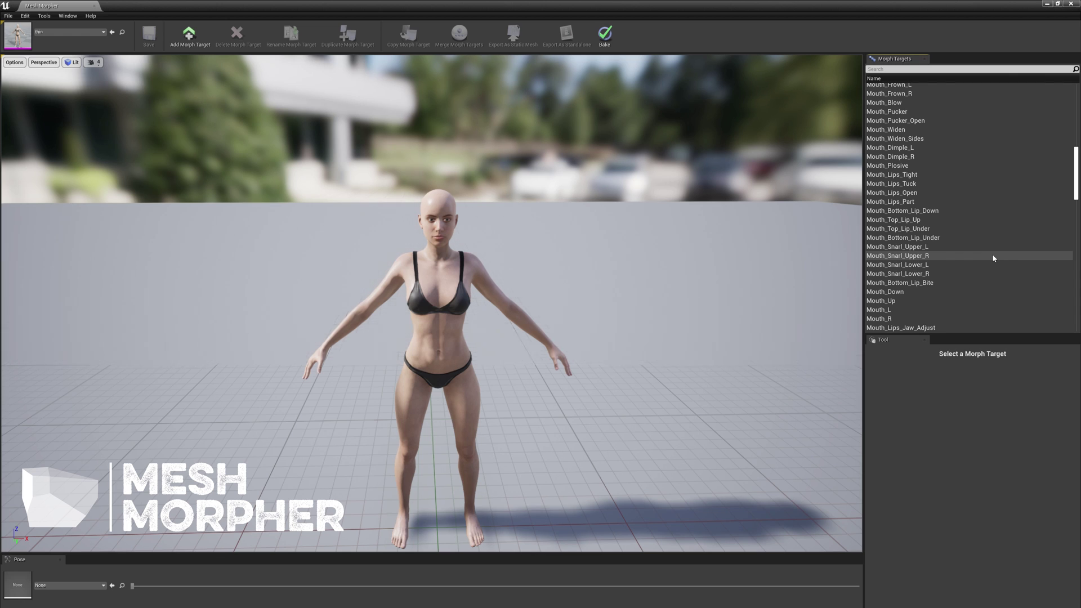
scroll(992, 256, up, 10)
scroll(999, 255, up, 3)
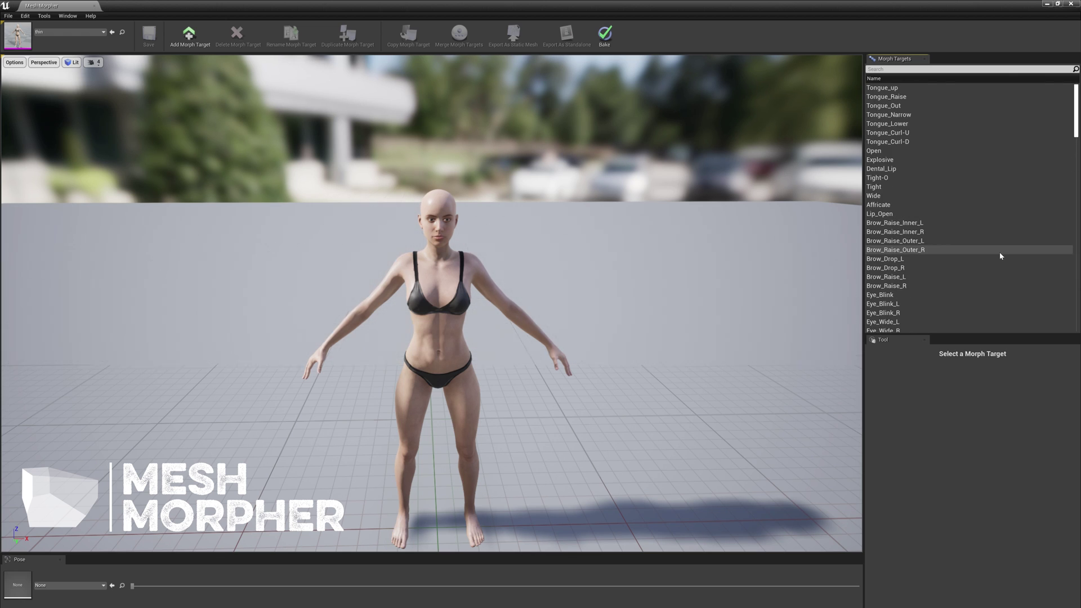
click(25, 16)
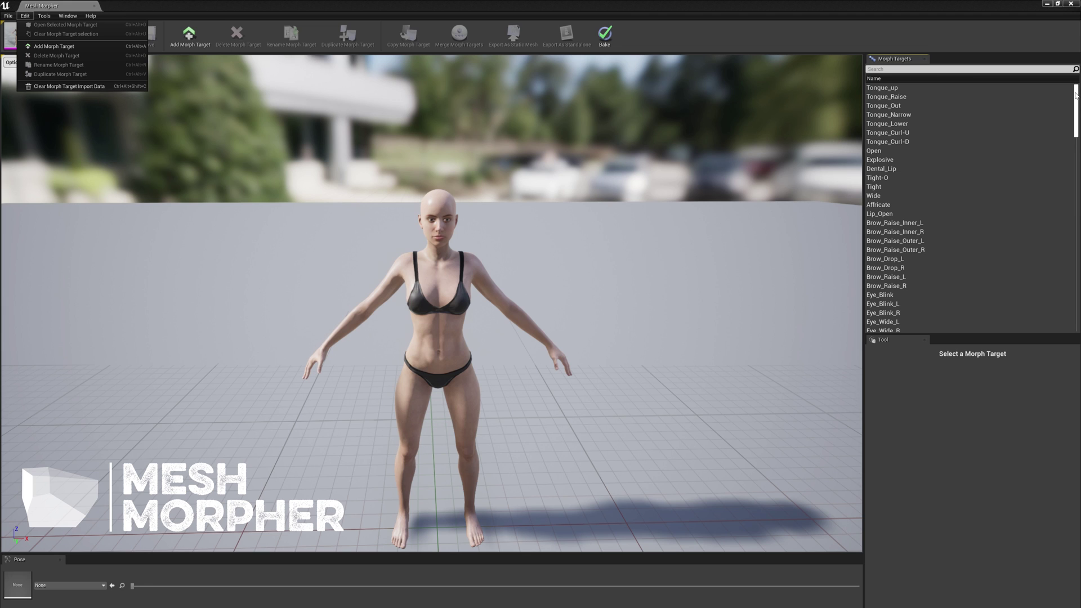
drag(1076, 97, 1076, 145)
- Filter the morph targets by "mouth" and open Mouth_Open for editing
click(909, 70)
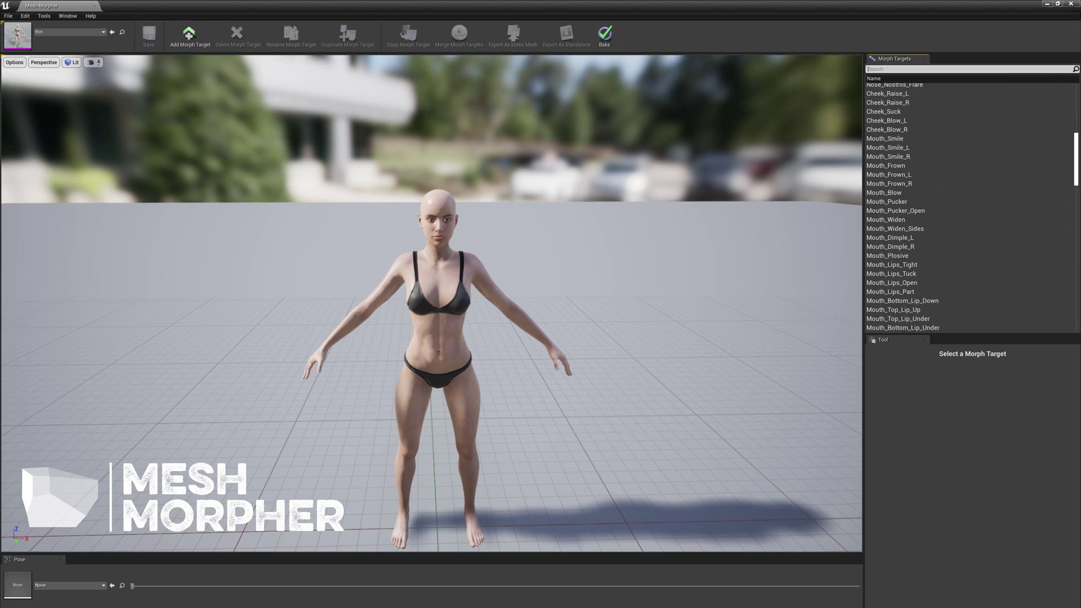
click(969, 68)
text(mouth)
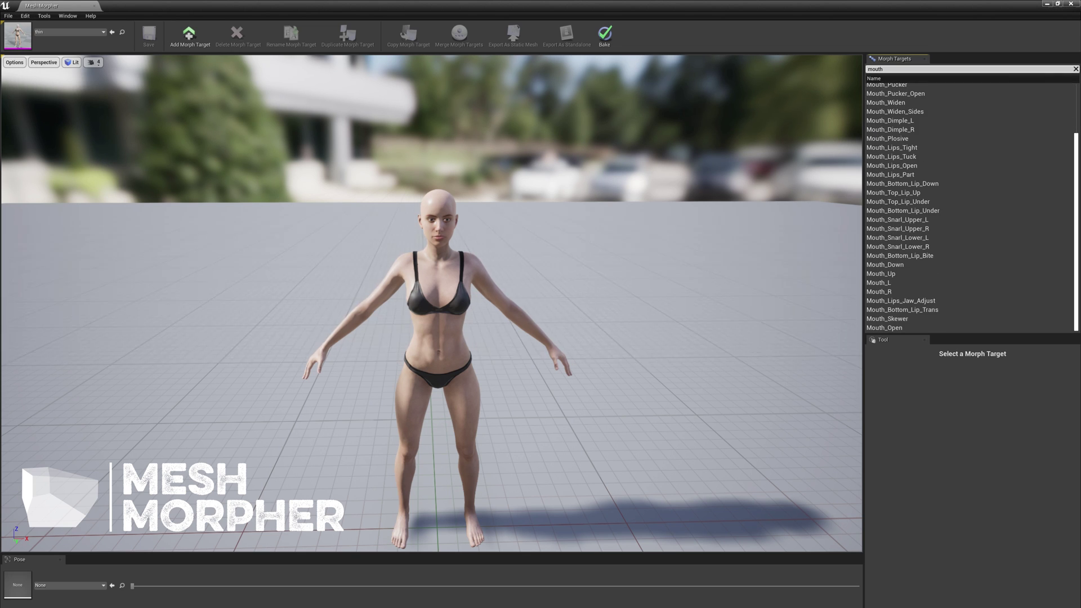
click(921, 327)
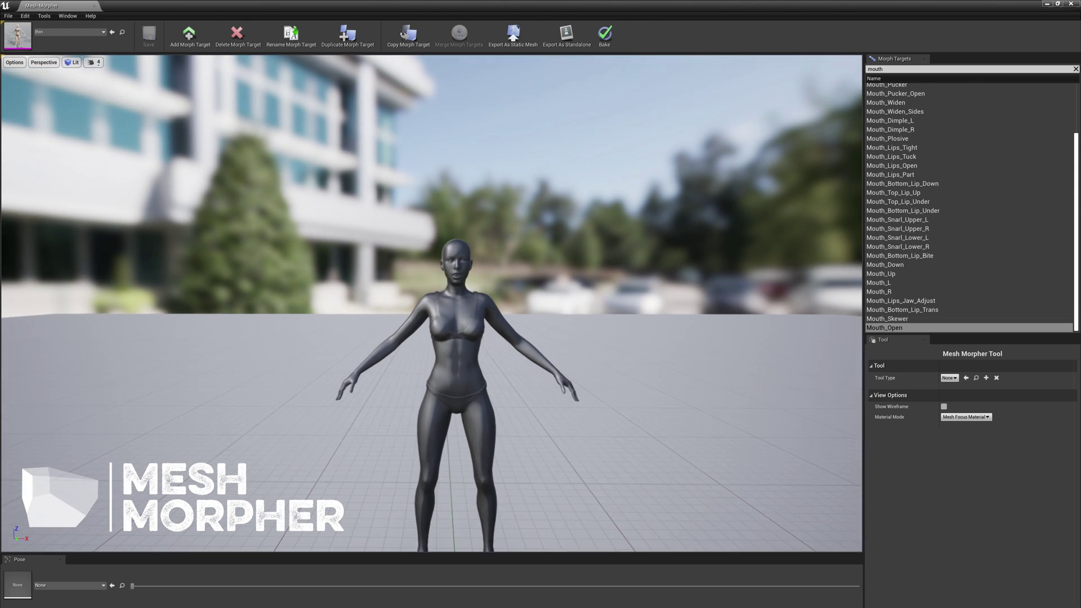
- Frame the character's head and activate the Move tool with a brush size of about 0.079
click(93, 62)
mouse_move(411, 217)
right_down()
mouse_move(401, 202)
mouse_move(396, 225)
right_up()
key(w)
right_drag(485, 222, 449, 228)
key(d)
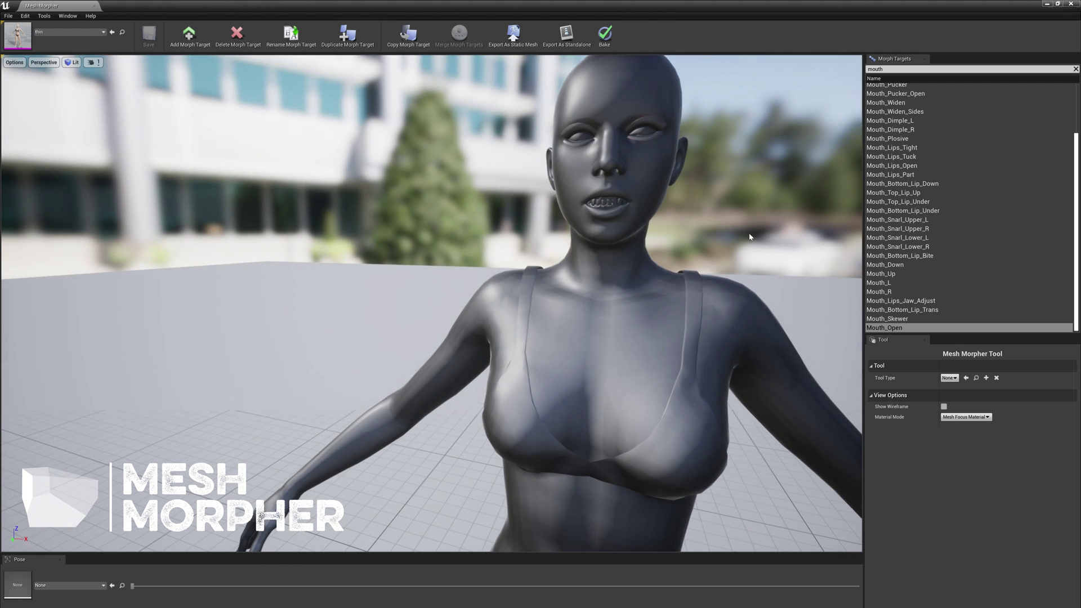
click(950, 378)
click(960, 421)
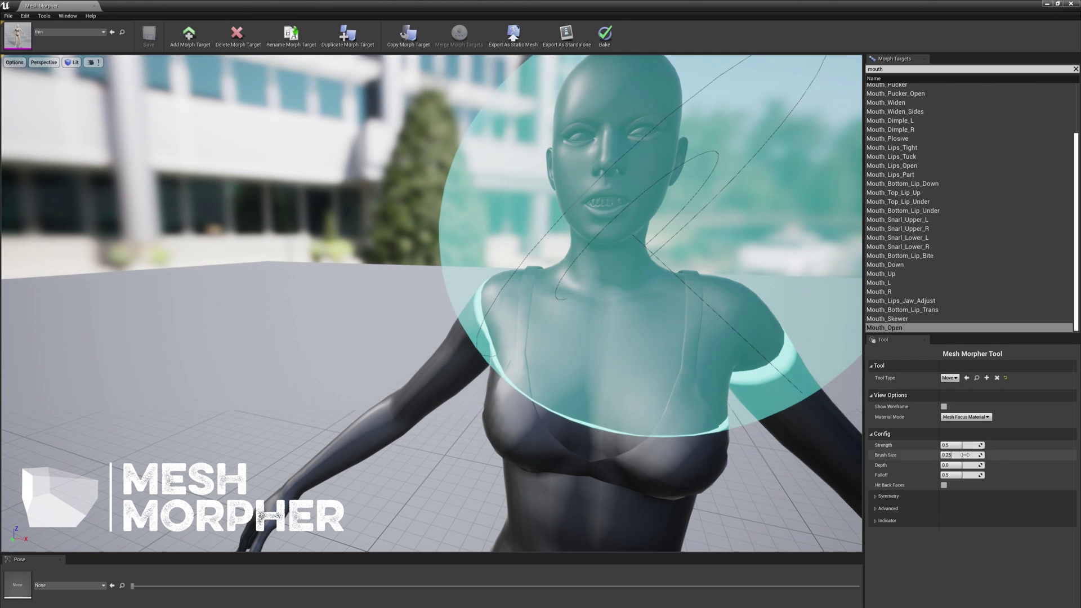
drag(959, 456, 907, 456)
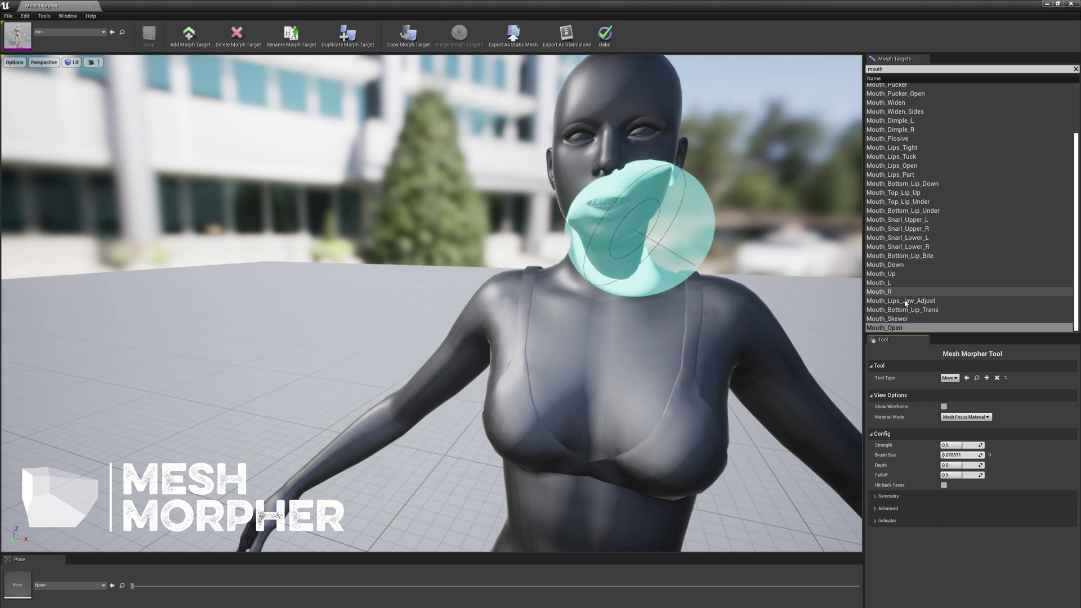
- Try to reshape the face in Mouth_Open with the Move brush and save the thin mesh
mouse_move(610, 226)
mouse_down()
mouse_move(611, 247)
mouse_move(649, 219)
mouse_move(562, 213)
mouse_up()
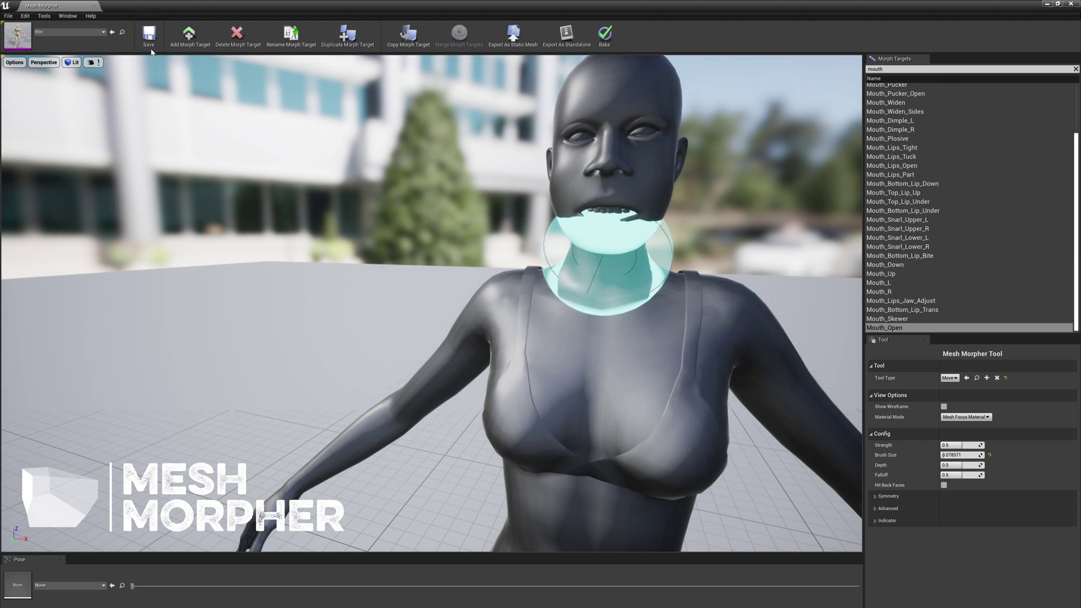
drag(568, 139, 568, 138)
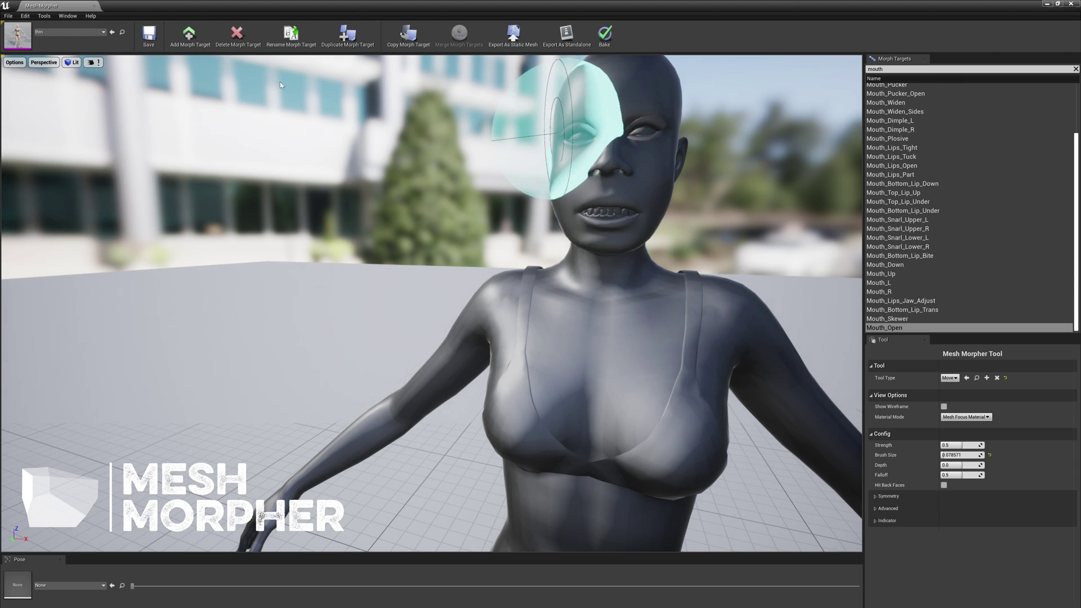
click(149, 39)
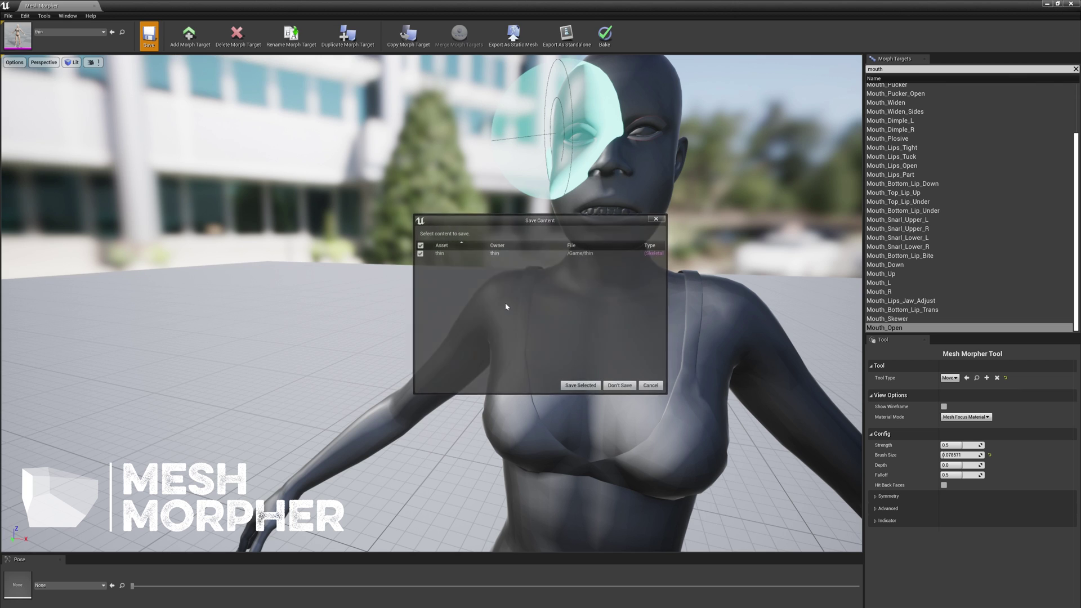
click(580, 387)
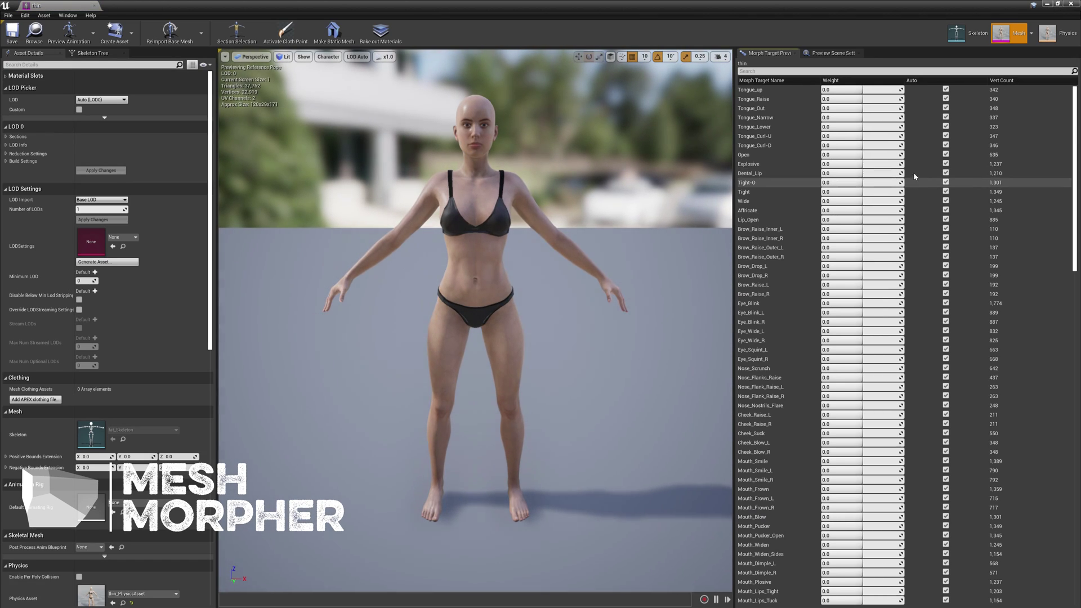
- In the skeletal mesh editor, filter the morph targets by "mouth" and test Mouth_Open by varying its weight
scroll(1067, 179, down, 5)
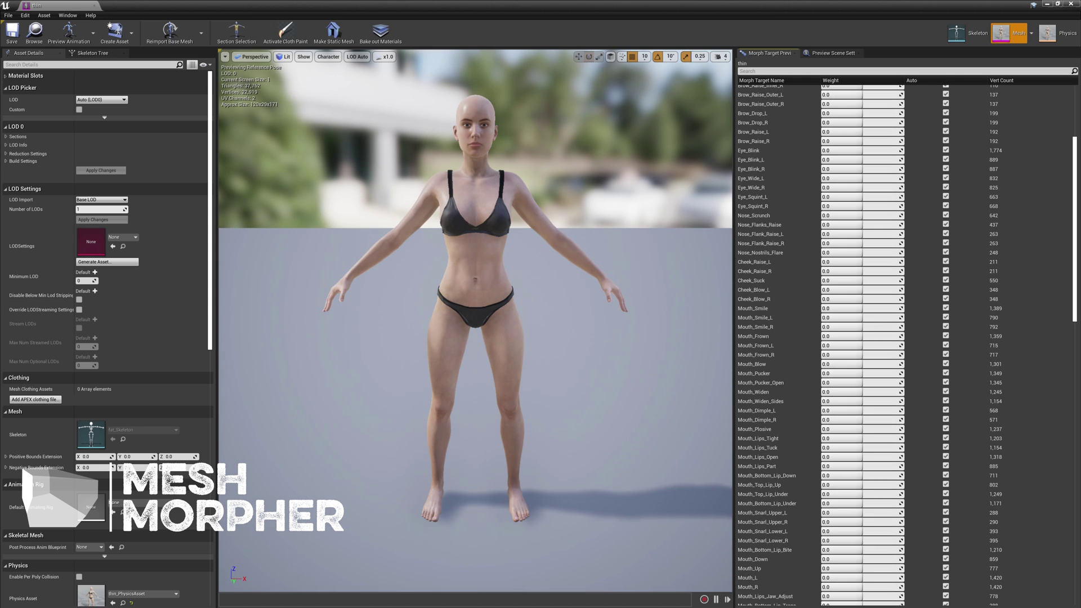
text(mouth)
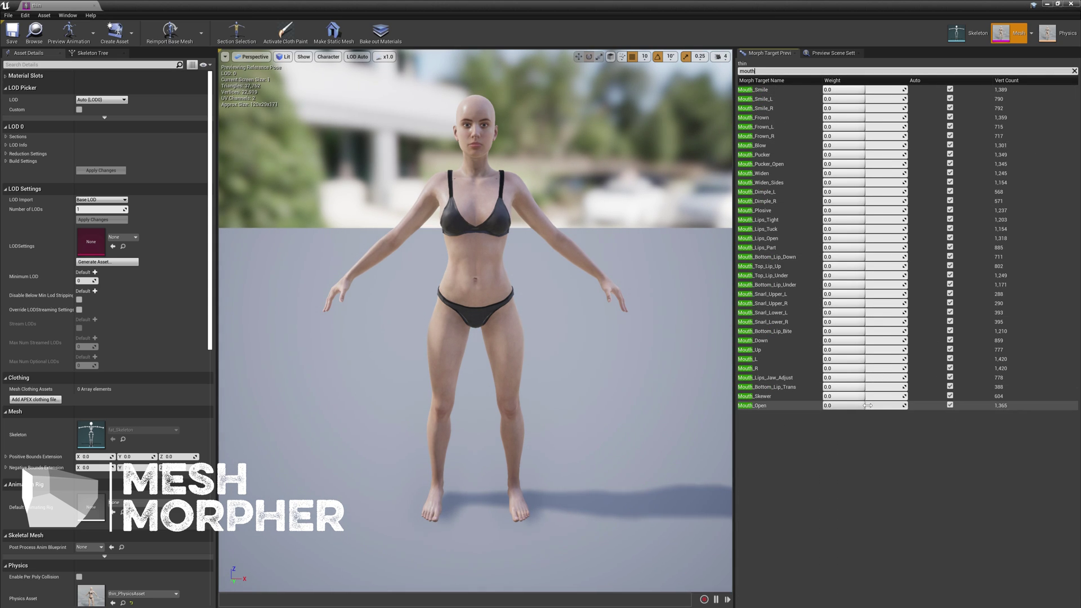
drag(867, 405, 823, 405)
drag(824, 405, 934, 406)
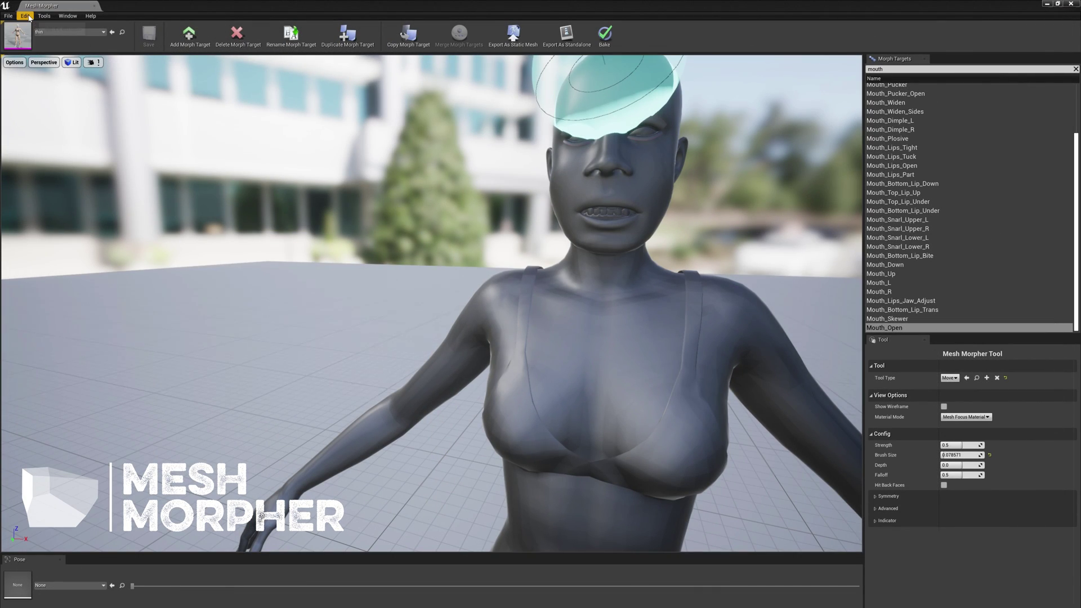
- Back in Mesh Morpher, clear all morph target import data from the mesh and save the asset
click(25, 16)
click(58, 90)
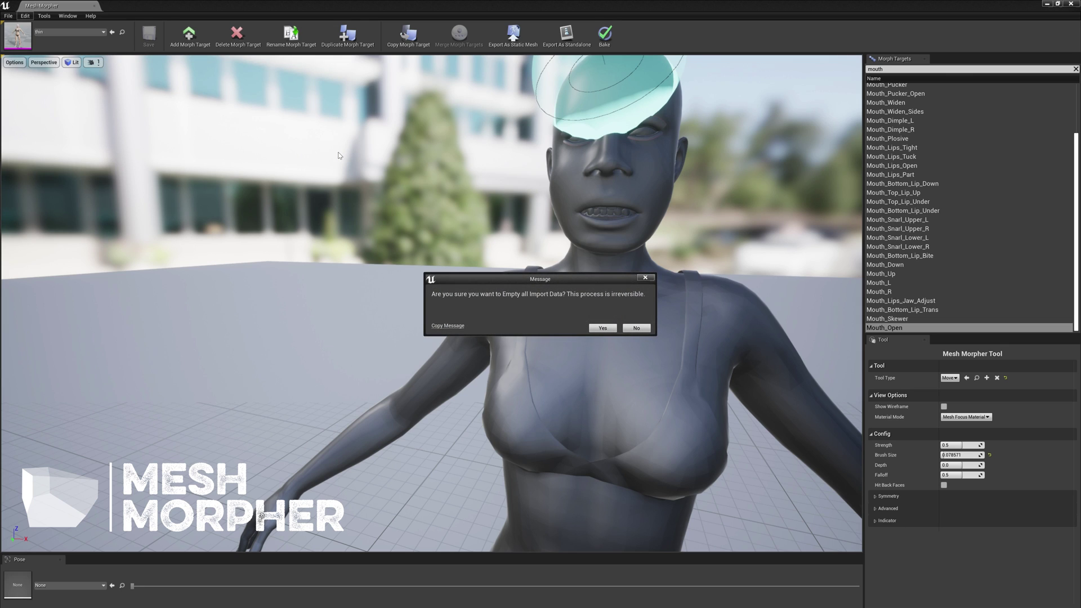
click(602, 327)
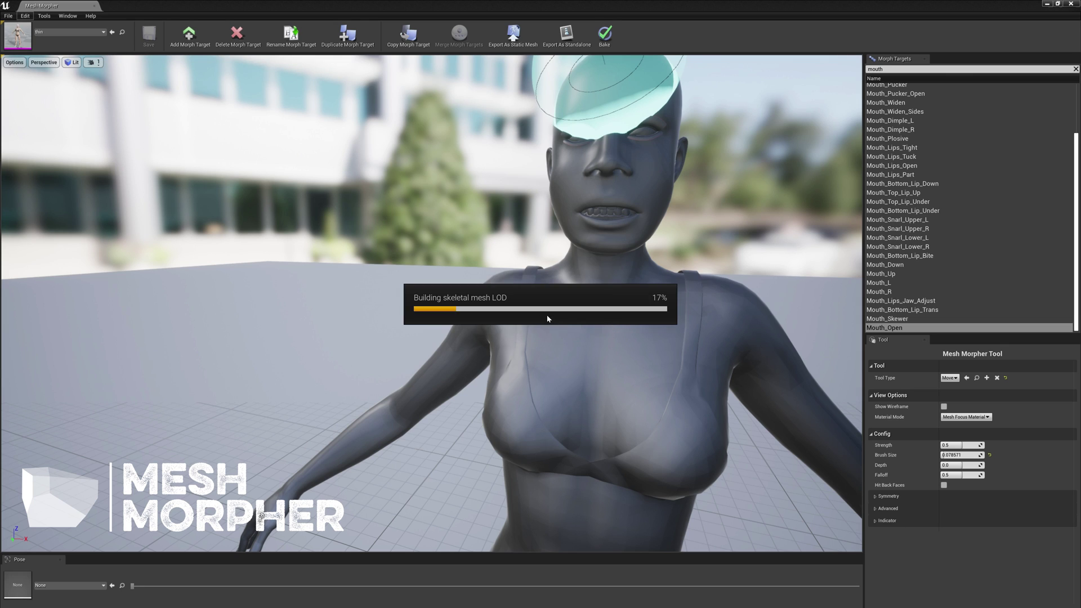
click(581, 386)
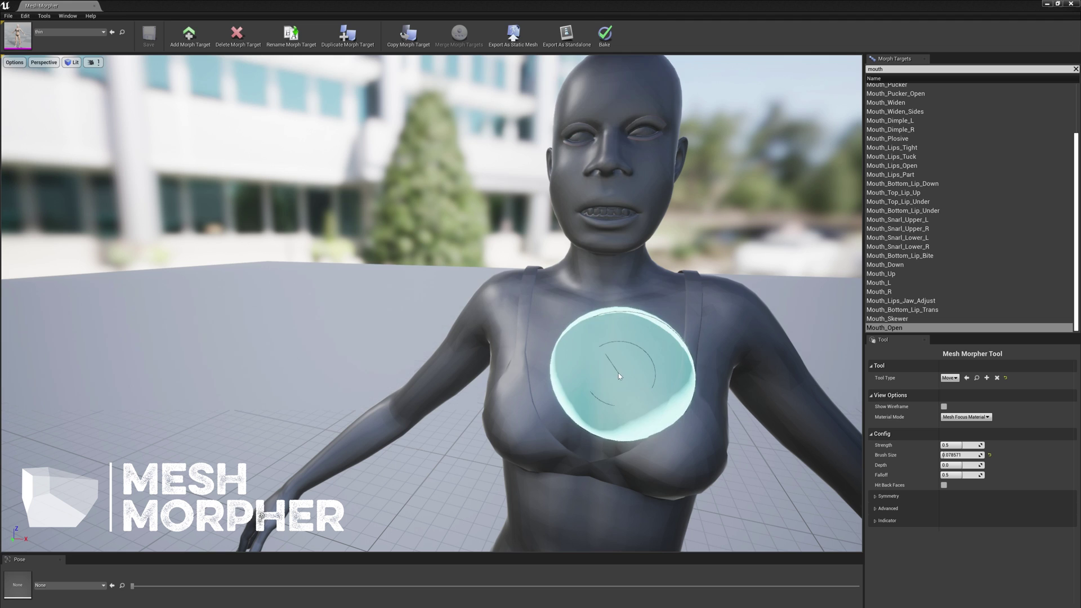
- Reload Mouth_Open, reshape the face around the mouth with the Move brush, and save the thin mesh
click(899, 319)
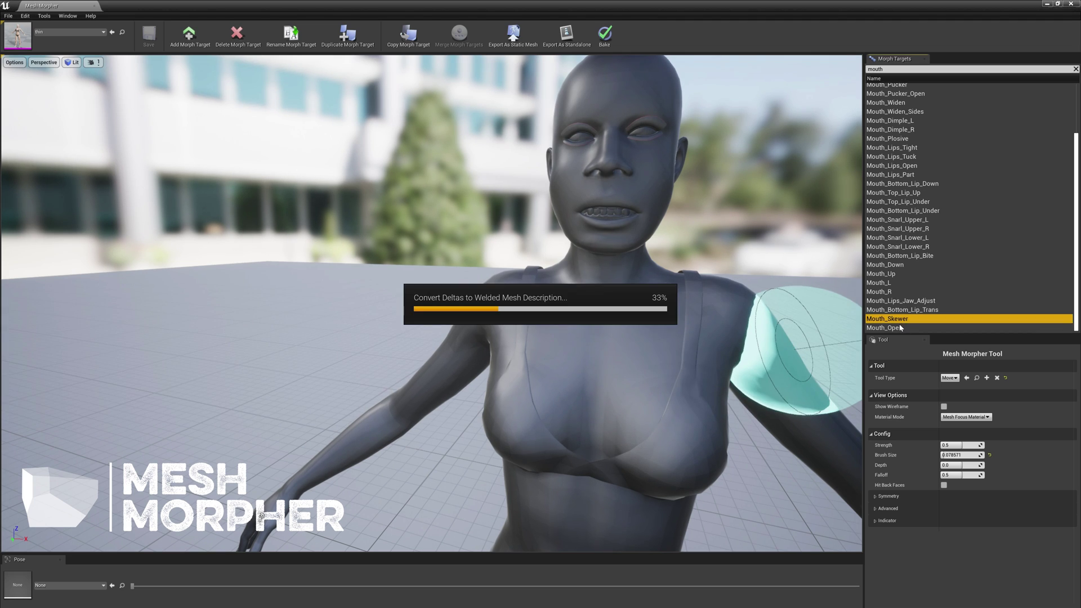
click(900, 328)
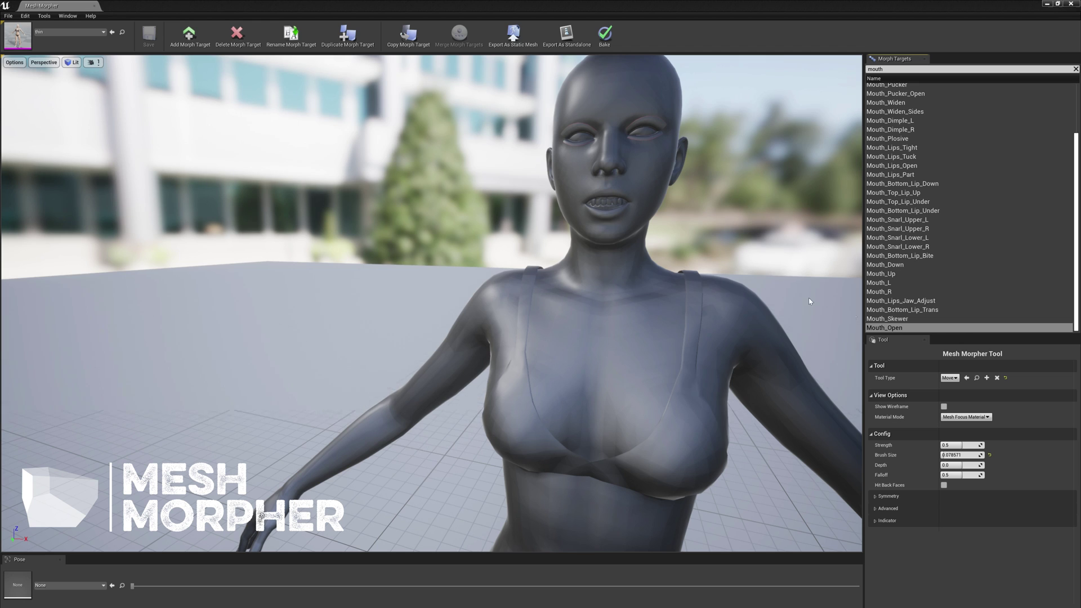
mouse_move(606, 232)
mouse_down()
mouse_move(606, 245)
mouse_move(632, 211)
mouse_move(648, 215)
mouse_move(595, 214)
mouse_up()
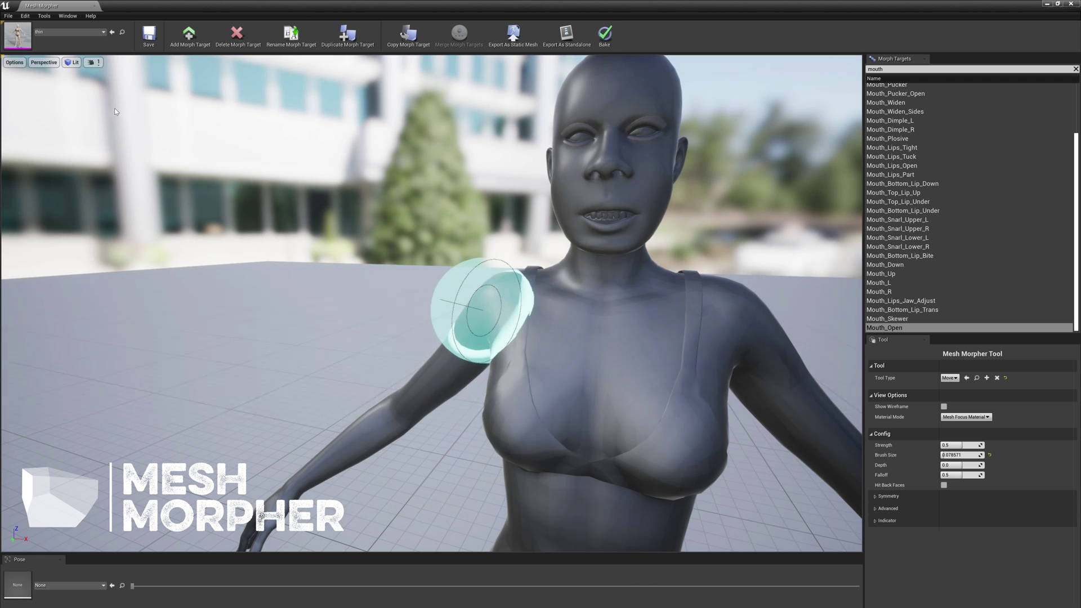
click(150, 45)
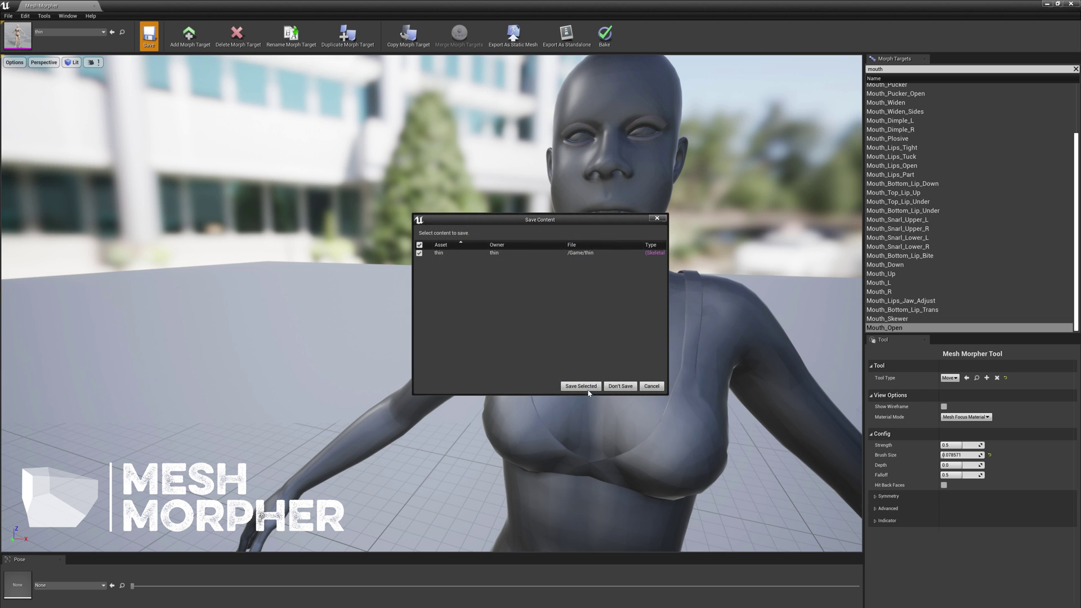
click(587, 387)
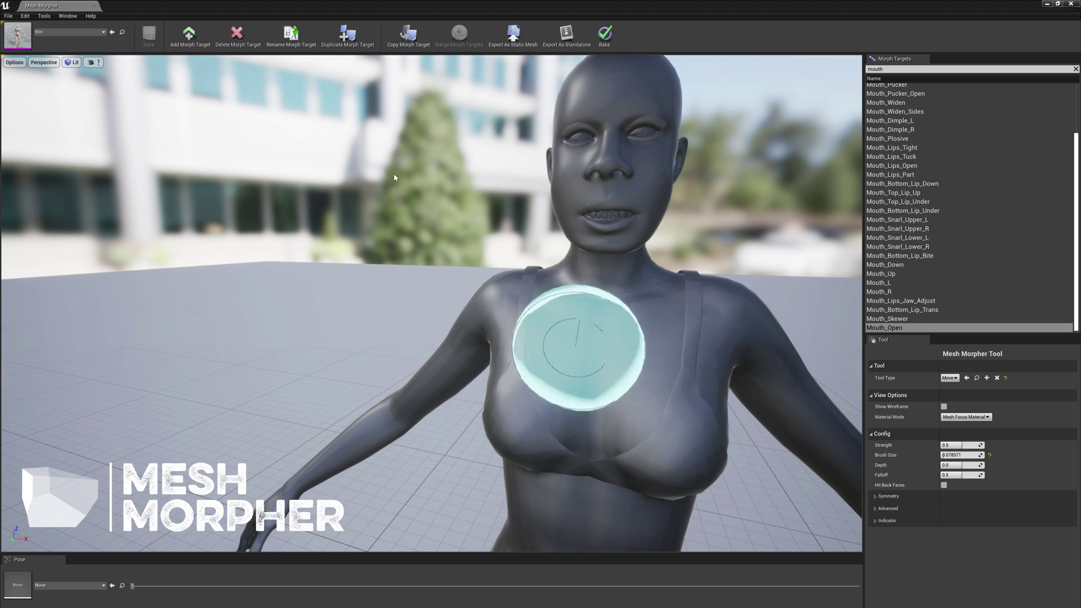
- Open the mesh in the skeletal mesh editor and preview Mouth_Open on the face at a weight of 1.0
double_click(22, 35)
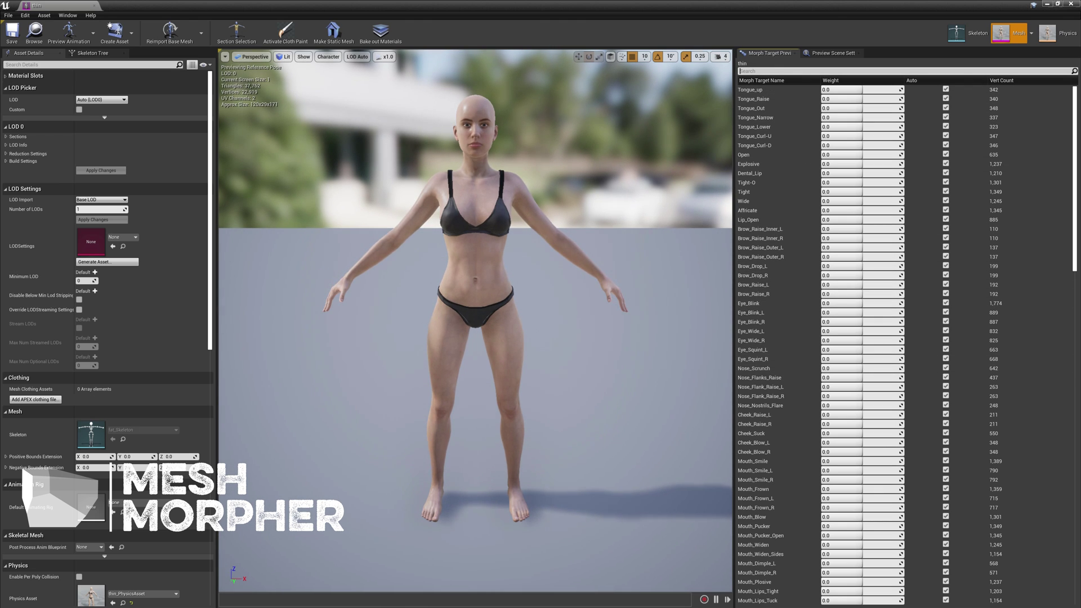
text(mout)
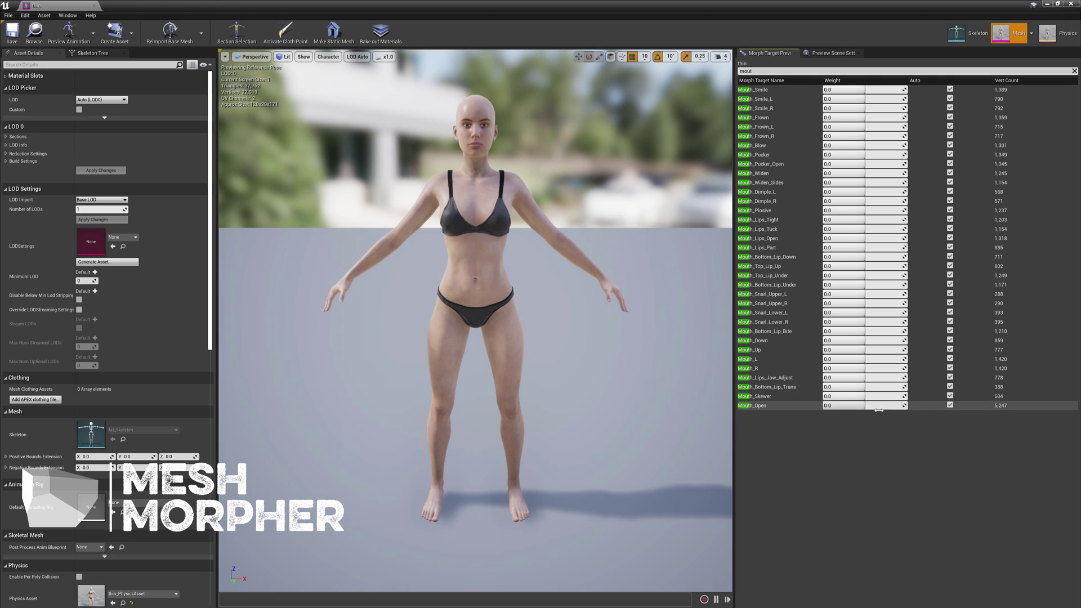
drag(871, 410, 907, 405)
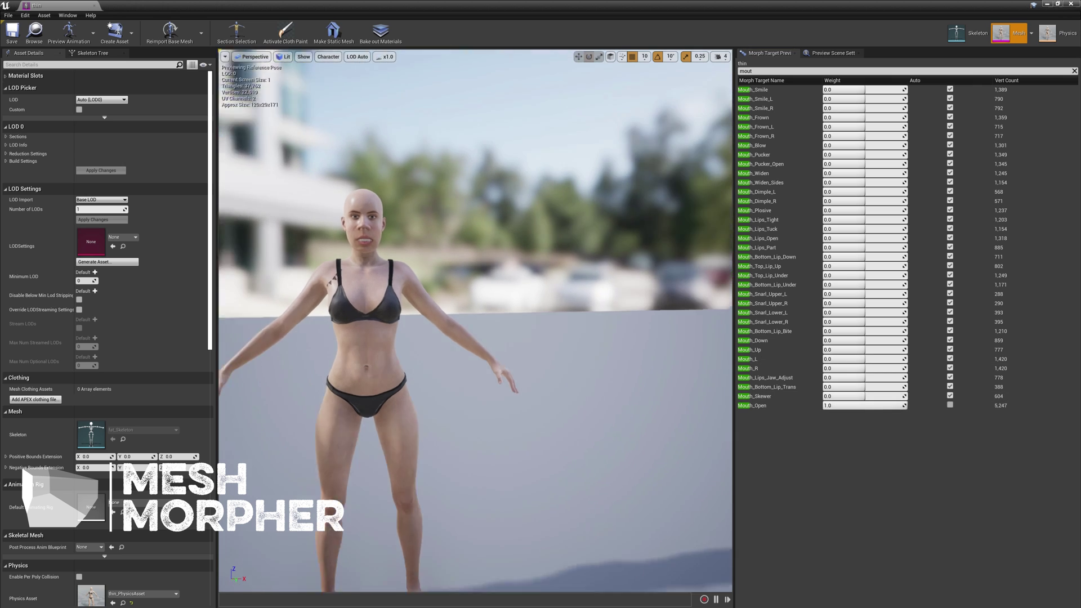
right_drag(476, 321, 524, 328)
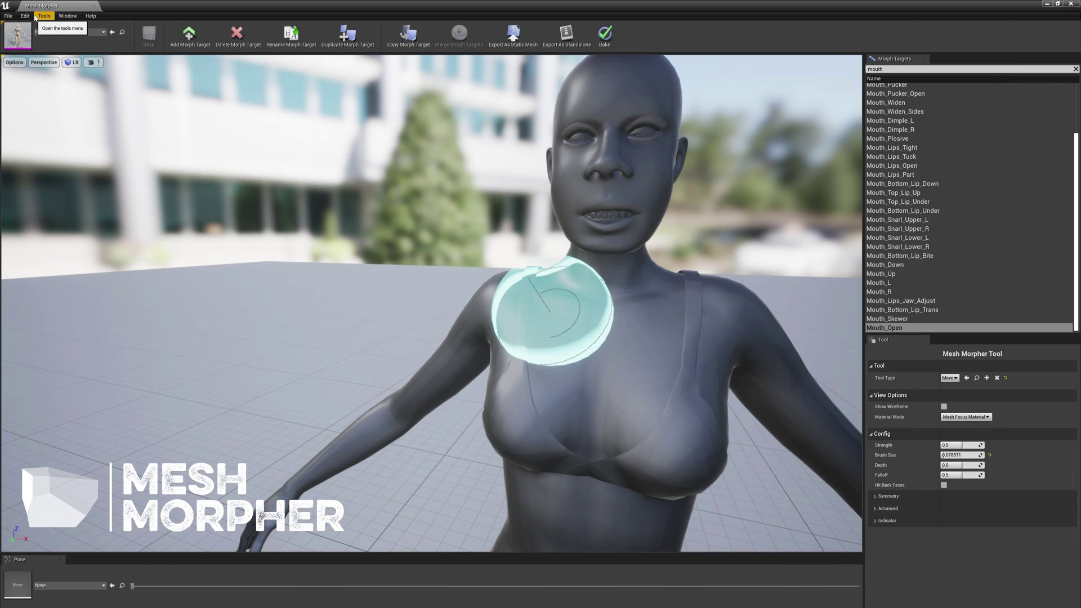
click(26, 16)
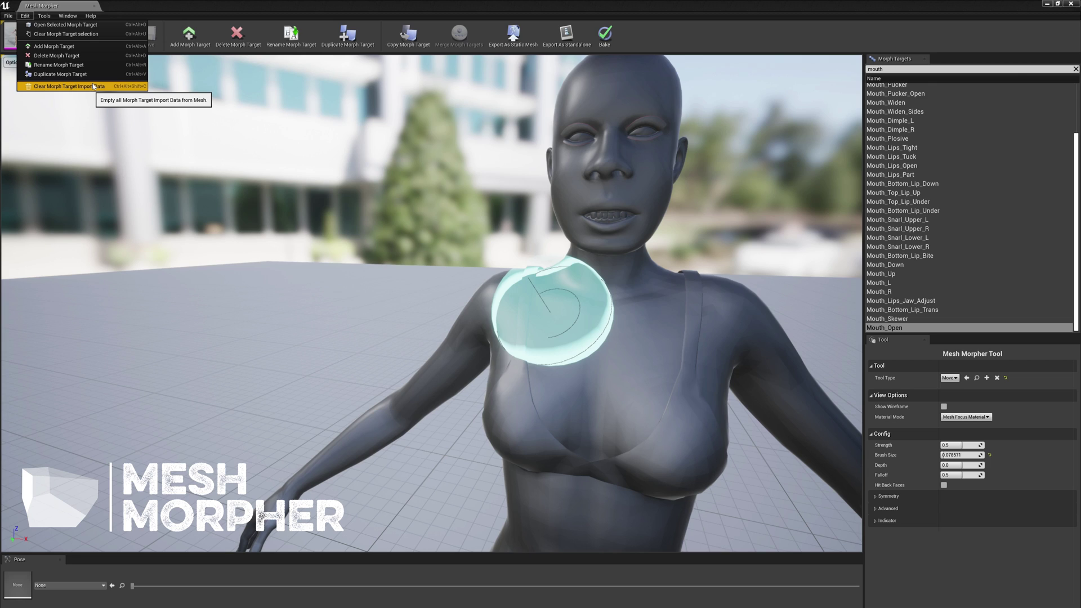
click(230, 4)
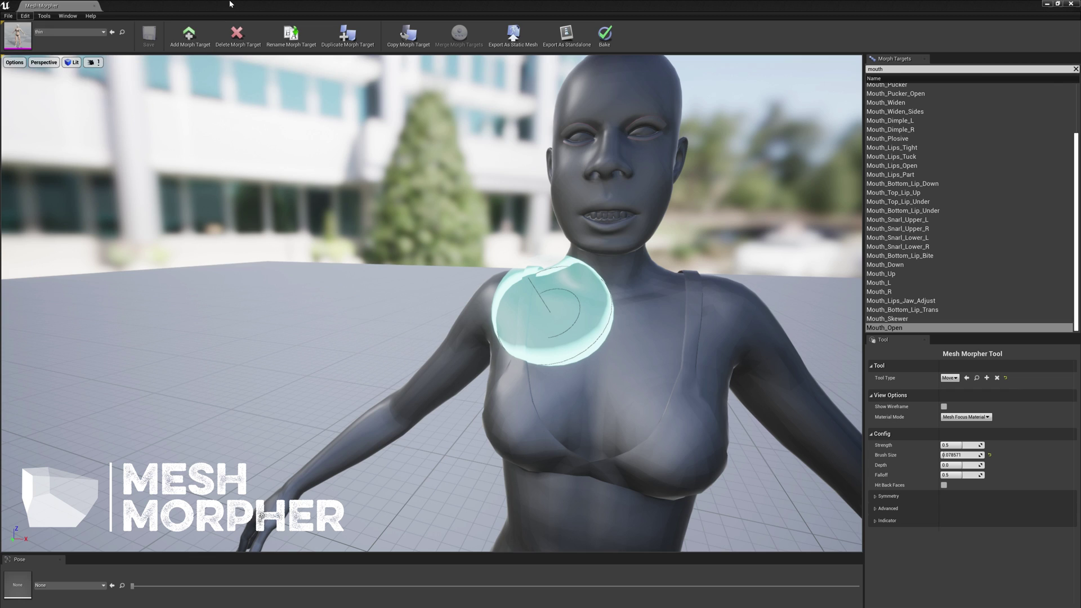
- In Mesh Morpher, add a new morph target named FunnyHead to the mesh
click(190, 37)
click(451, 296)
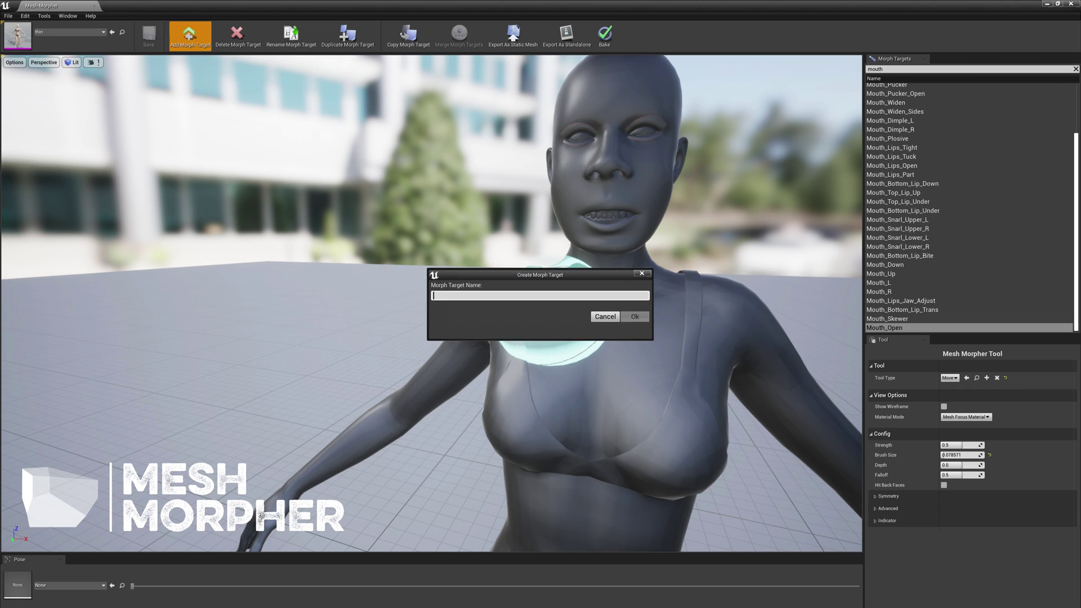
text(FunnyHead)
click(647, 318)
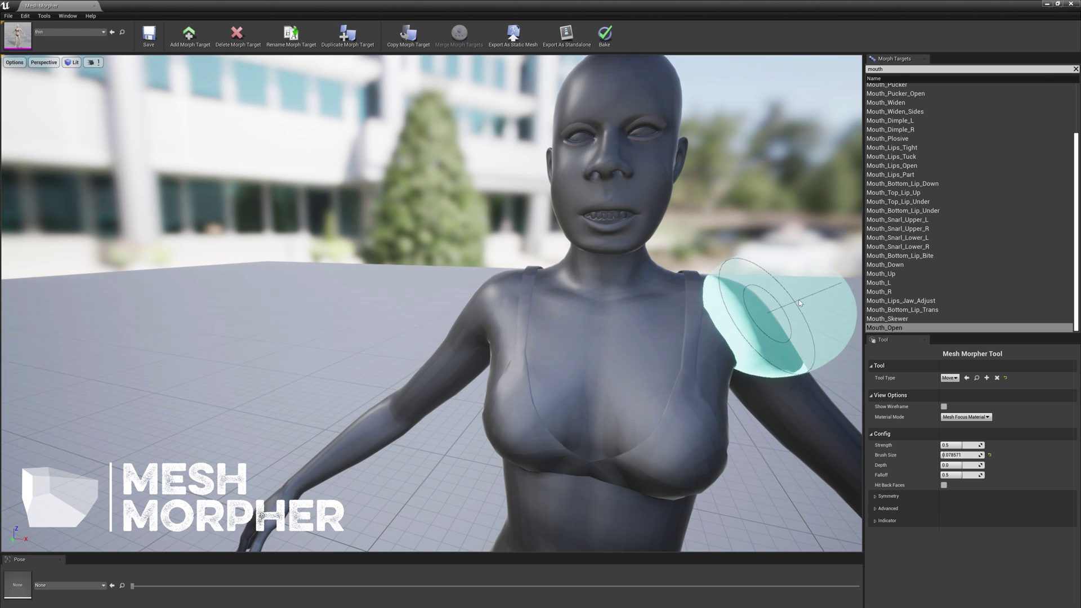
scroll(1012, 275, up, 3)
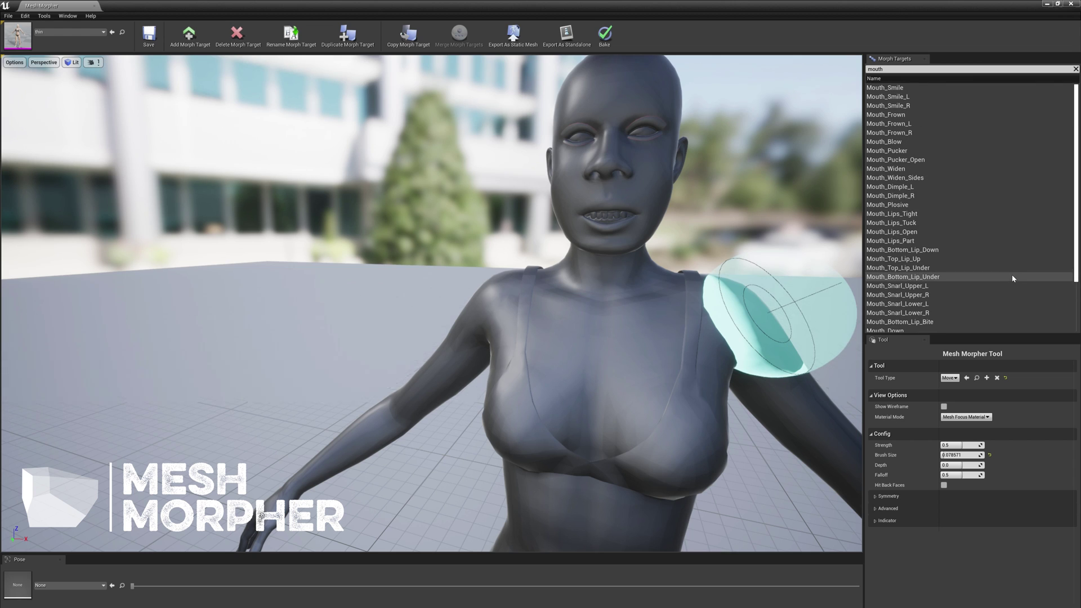
- Clear the morph target search filter and load the FunnyHead morph target for editing
click(1075, 69)
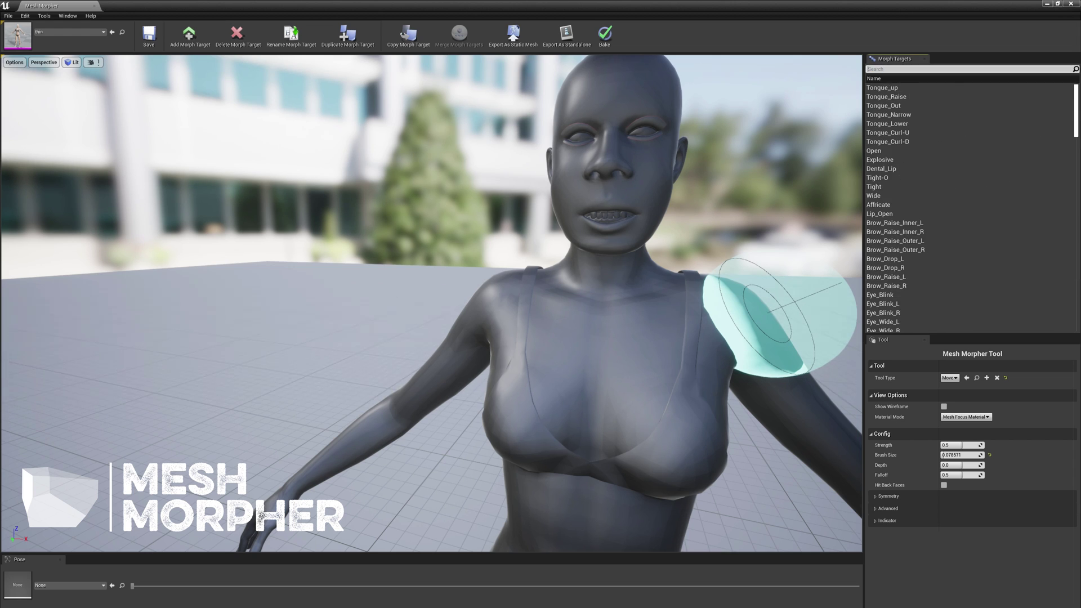
scroll(969, 213, down, 15)
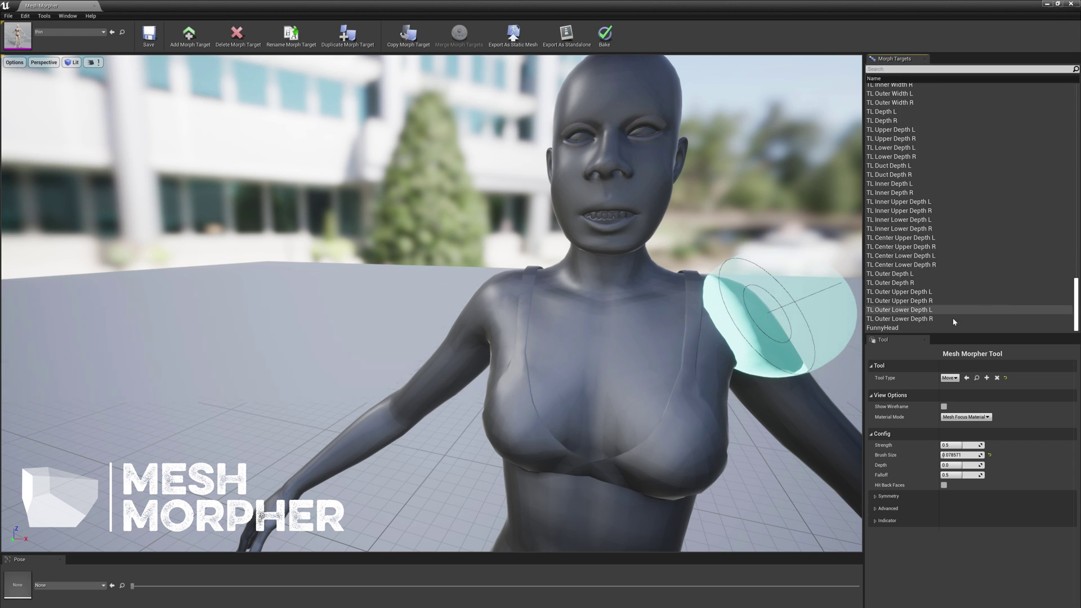
click(913, 328)
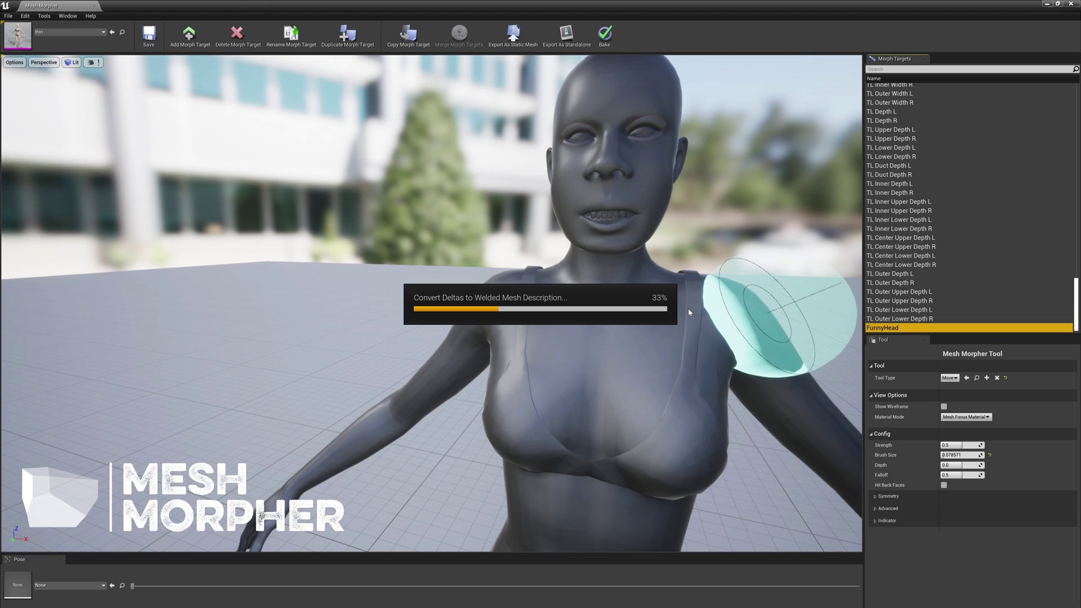
mouse_move(692, 306)
right_down()
mouse_move(662, 328)
mouse_move(685, 301)
right_up()
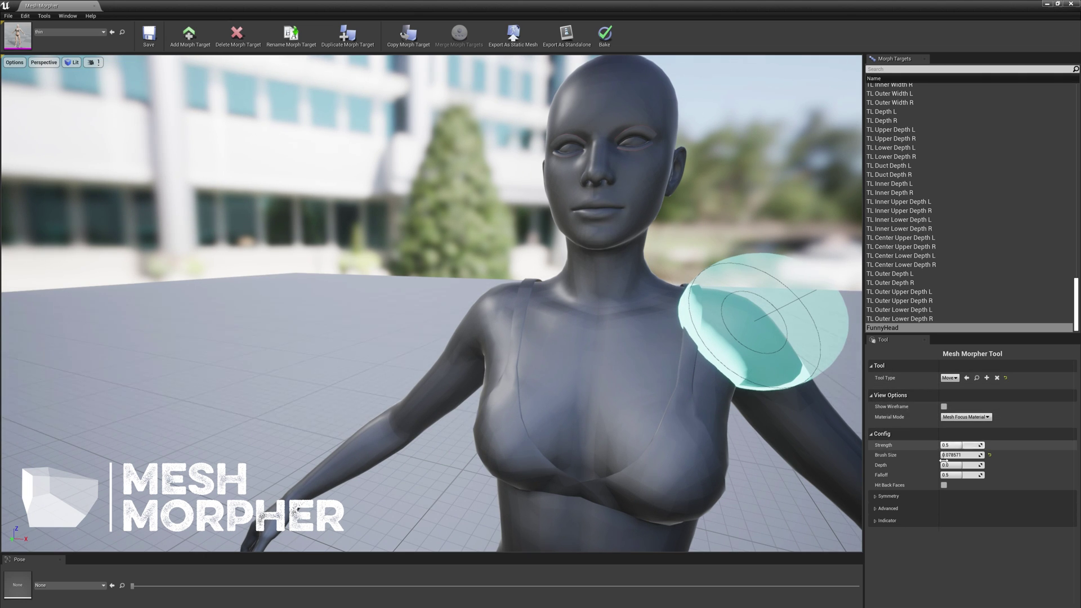
- Enable symmetry and use the Move brush to pull the sides of the upper head and the jaw outward
click(875, 497)
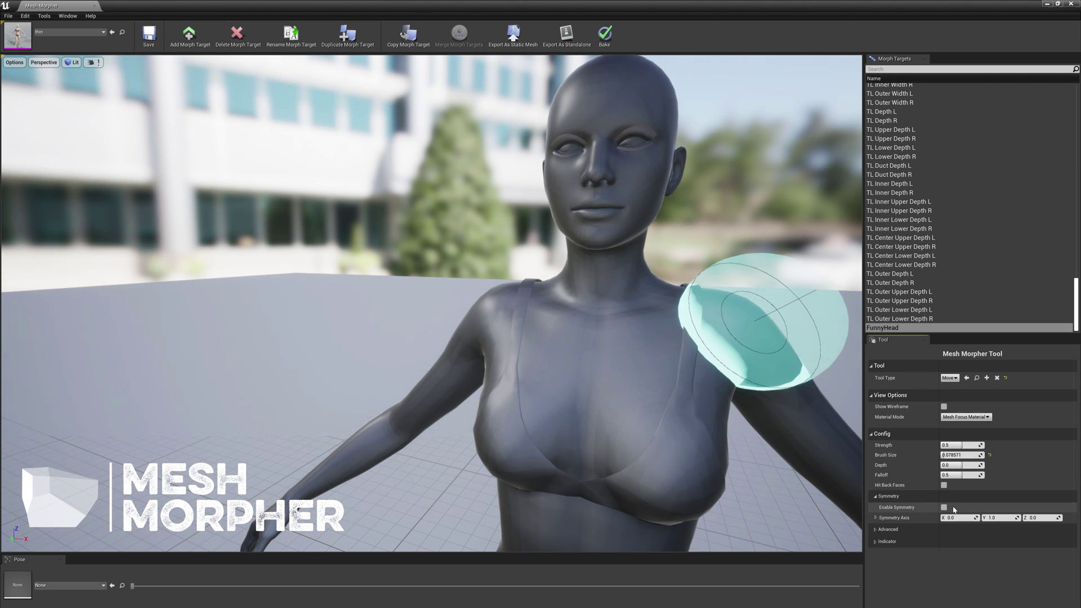
click(944, 507)
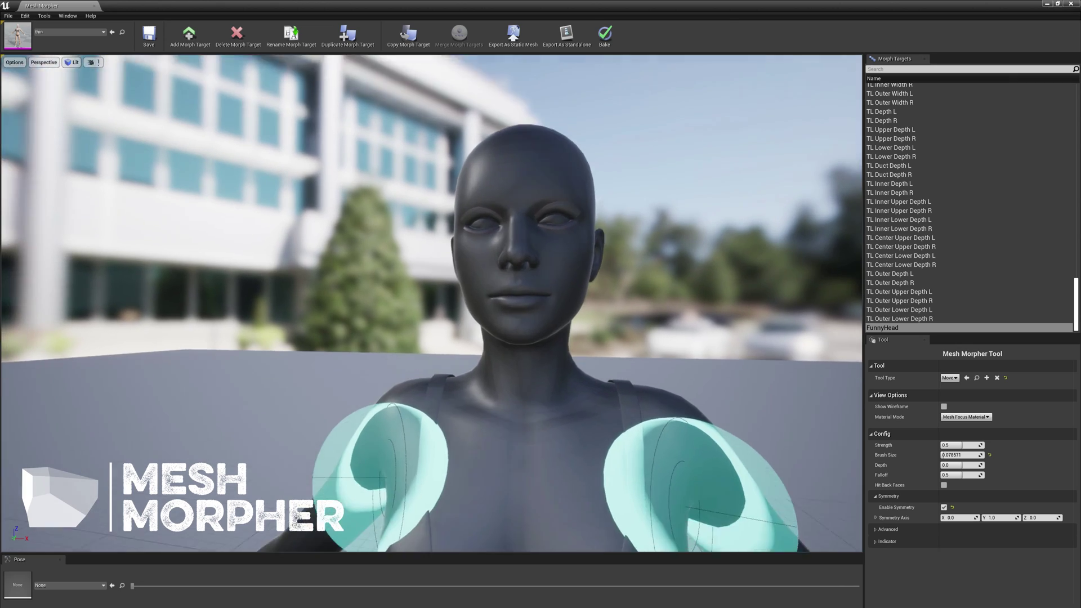
mouse_move(619, 338)
right_down()
mouse_move(574, 450)
mouse_move(614, 394)
mouse_move(627, 343)
right_up()
key(a)
mouse_move(728, 309)
right_down()
mouse_move(761, 306)
mouse_move(734, 315)
right_up()
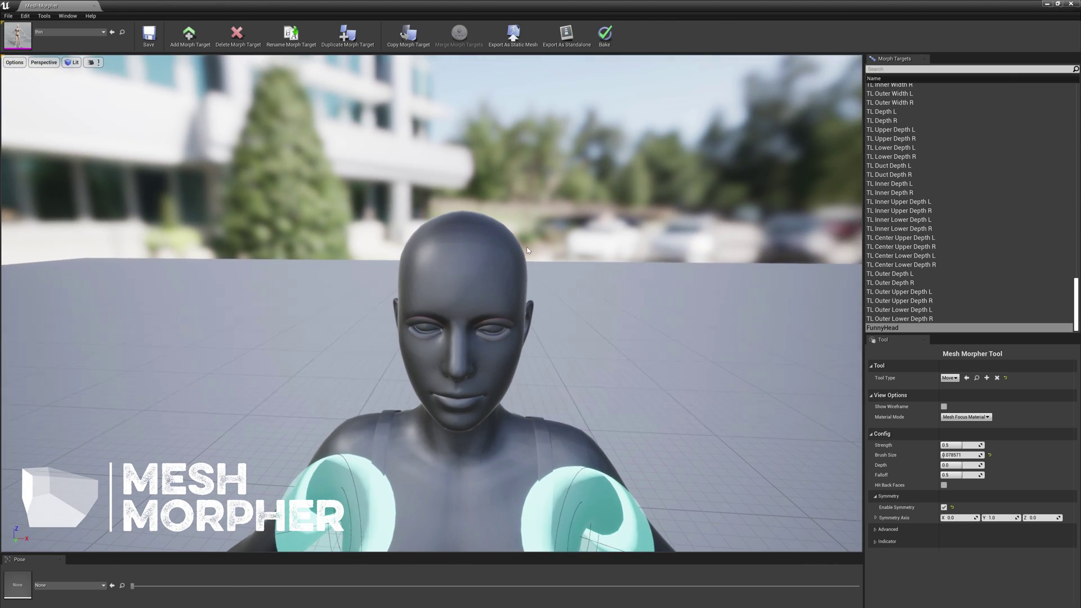
drag(517, 245, 545, 234)
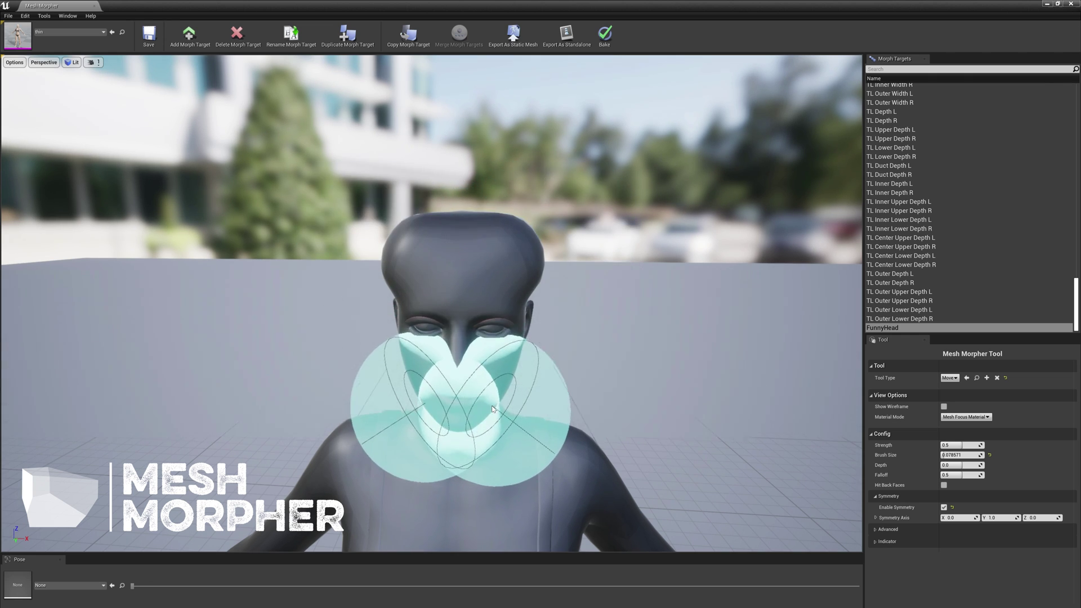
drag(497, 399, 527, 401)
- Disable symmetry, reshape the head further with an upward Move brush stroke, and save the fat_Skeleton and thin assets
mouse_move(527, 402)
right_down()
mouse_move(383, 428)
mouse_move(524, 394)
right_up()
click(944, 508)
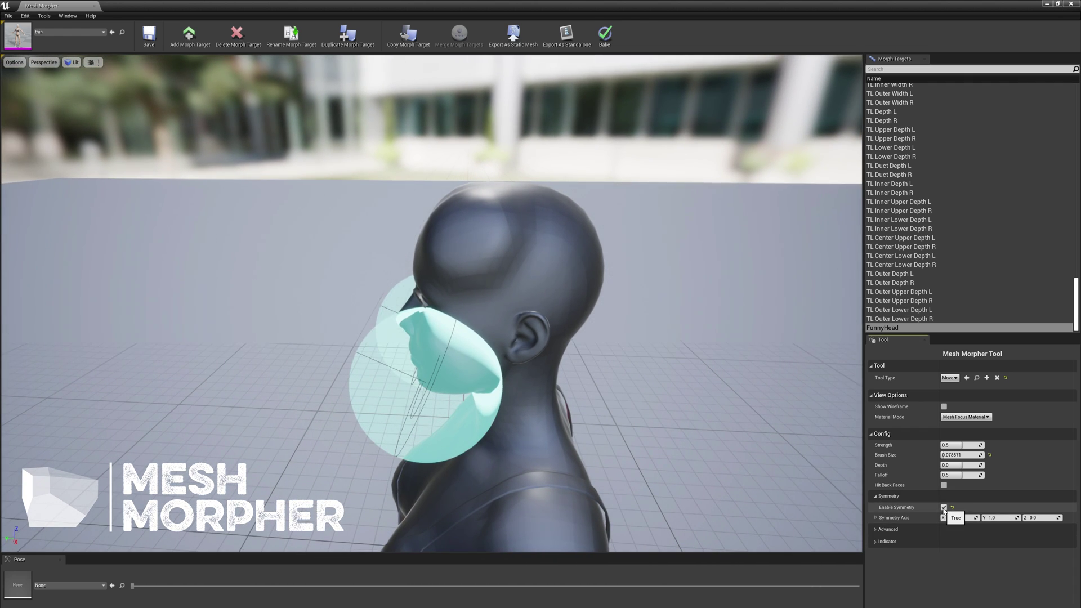
right_drag(580, 218, 495, 276)
mouse_move(620, 249)
mouse_down()
mouse_move(640, 255)
mouse_move(620, 224)
mouse_up()
mouse_move(620, 224)
right_down()
mouse_move(411, 236)
mouse_move(349, 180)
mouse_move(281, 259)
mouse_move(338, 180)
mouse_move(310, 172)
right_up()
click(147, 39)
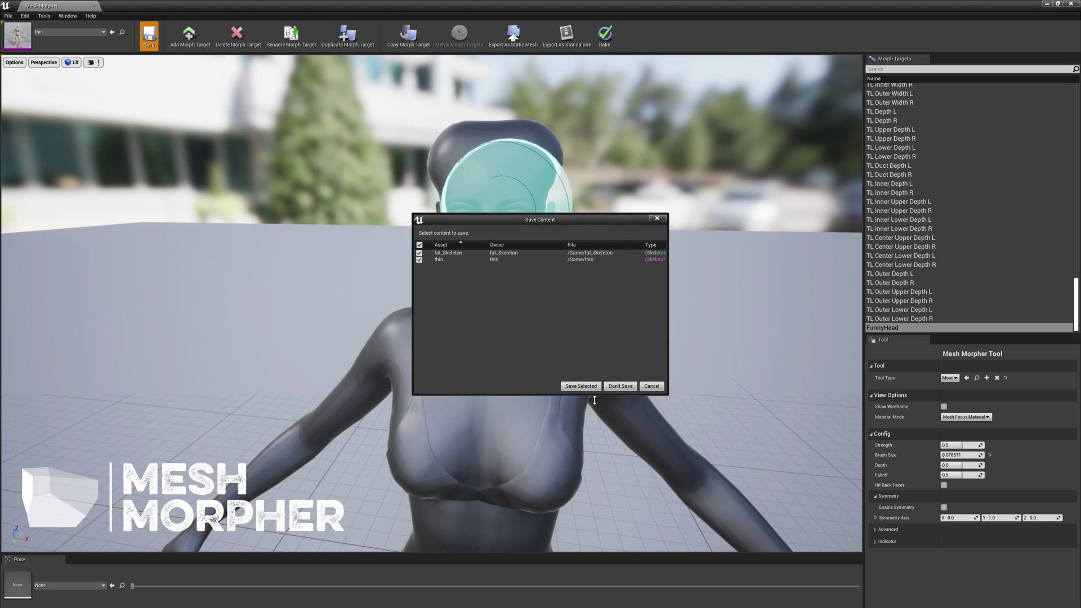
click(582, 386)
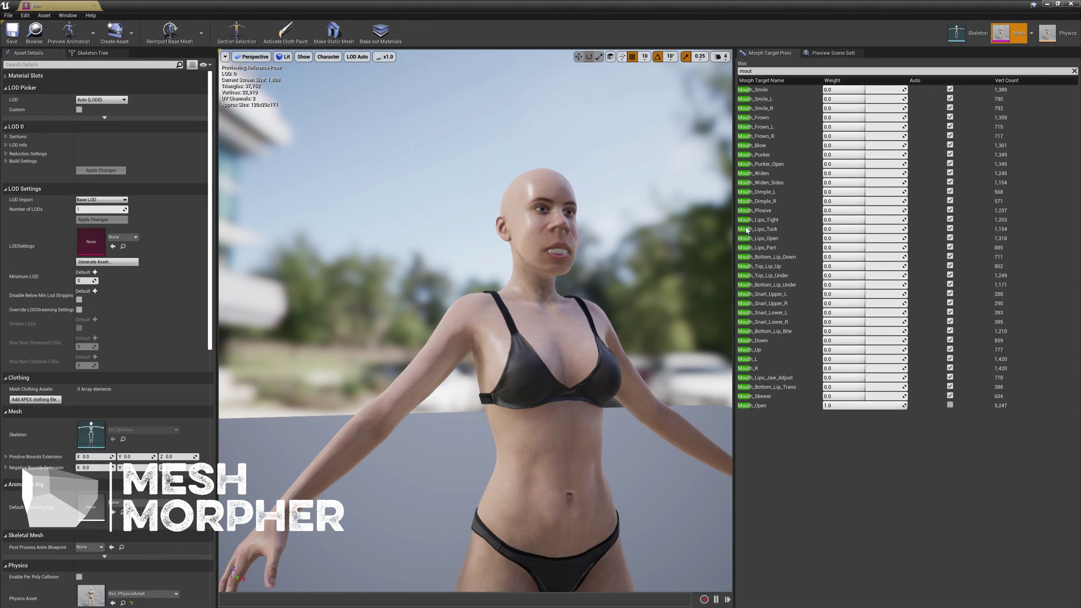
- In the skeletal mesh editor, filter the morph targets by "funny" and preview FunnyHead at a weight of about 0.95
click(767, 71)
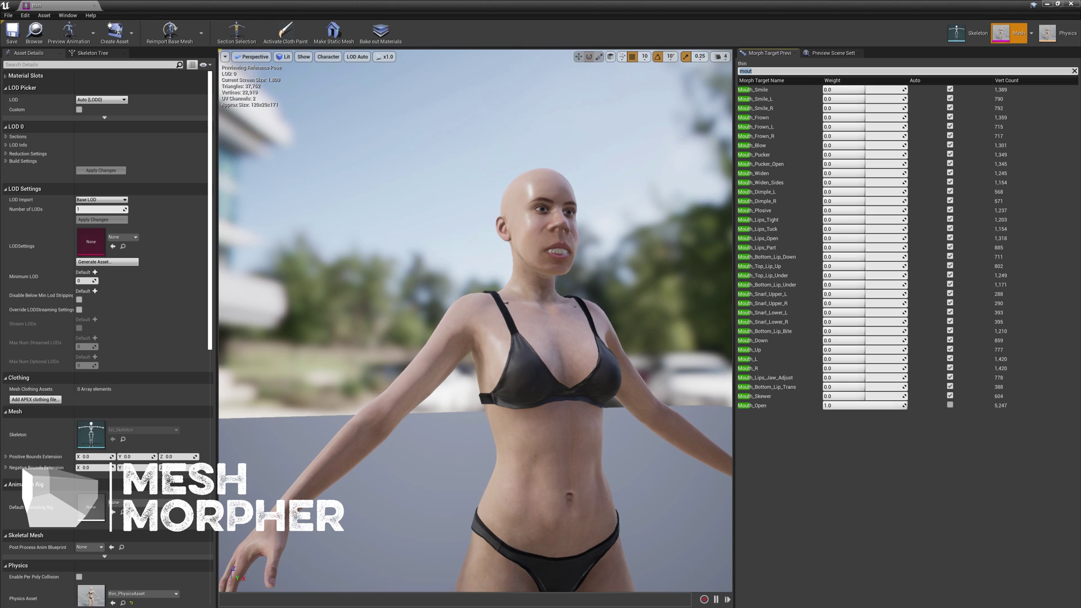
text(funny)
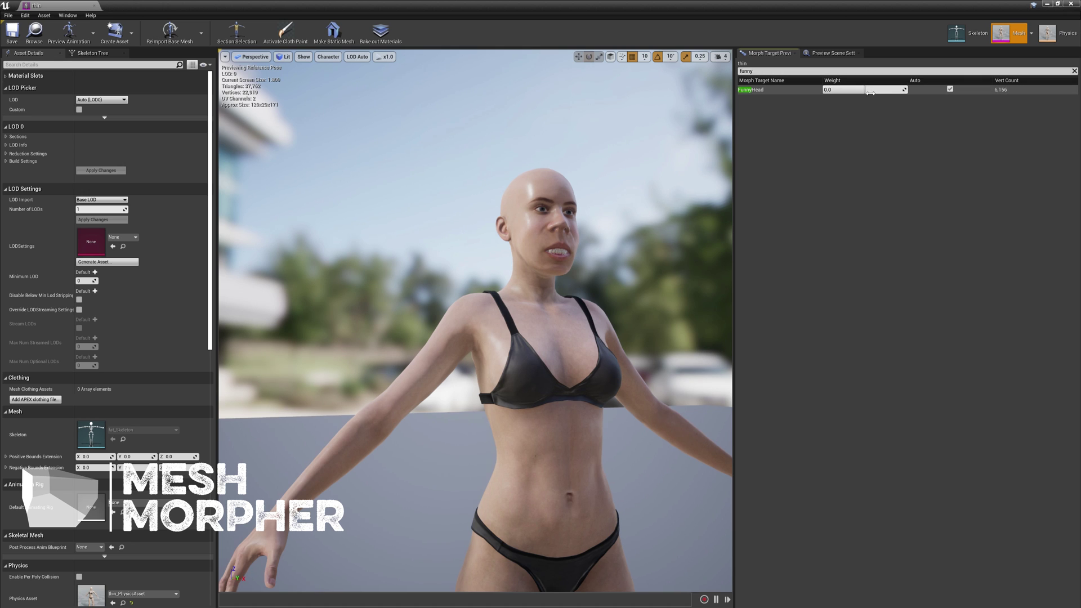
drag(870, 93, 901, 92)
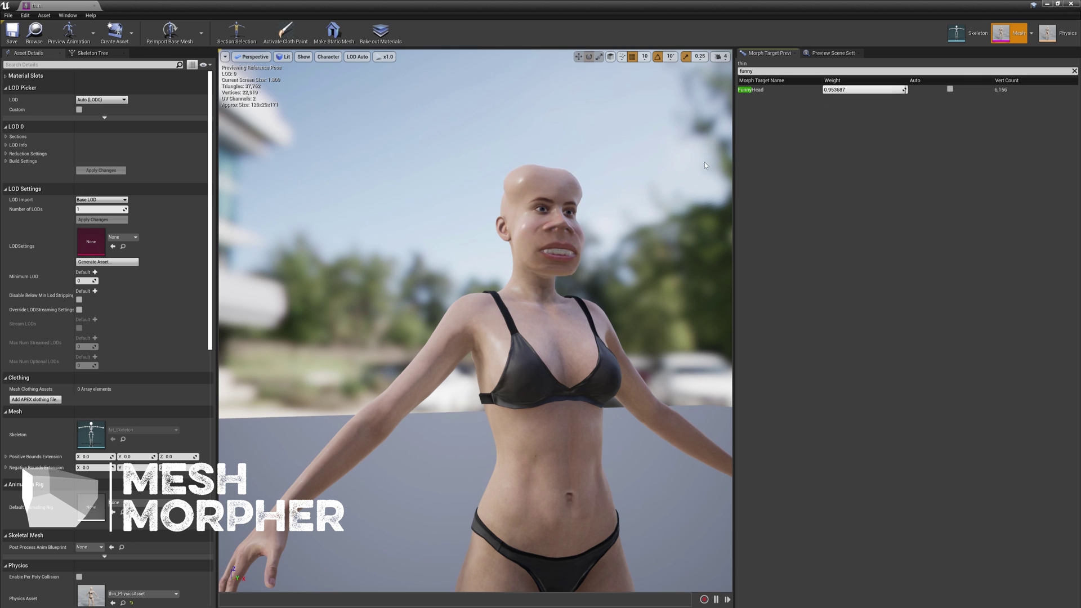
mouse_move(704, 166)
right_down()
mouse_move(648, 180)
mouse_move(580, 168)
mouse_move(636, 147)
mouse_move(646, 176)
mouse_move(705, 176)
mouse_move(417, 178)
mouse_move(695, 158)
right_up()
key(w)
key(d)
key(a)
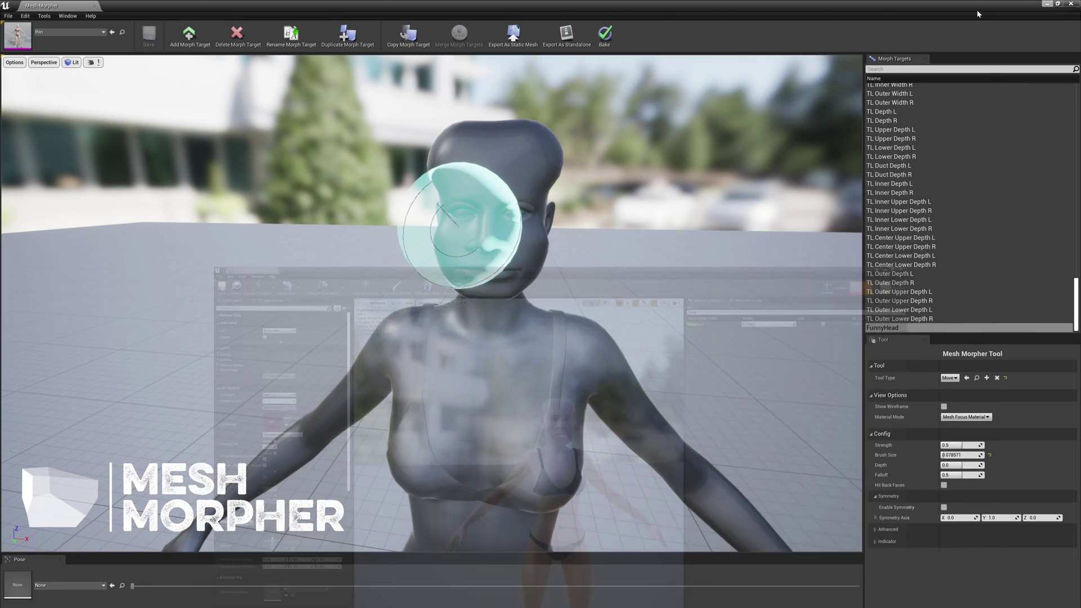
click(22, 16)
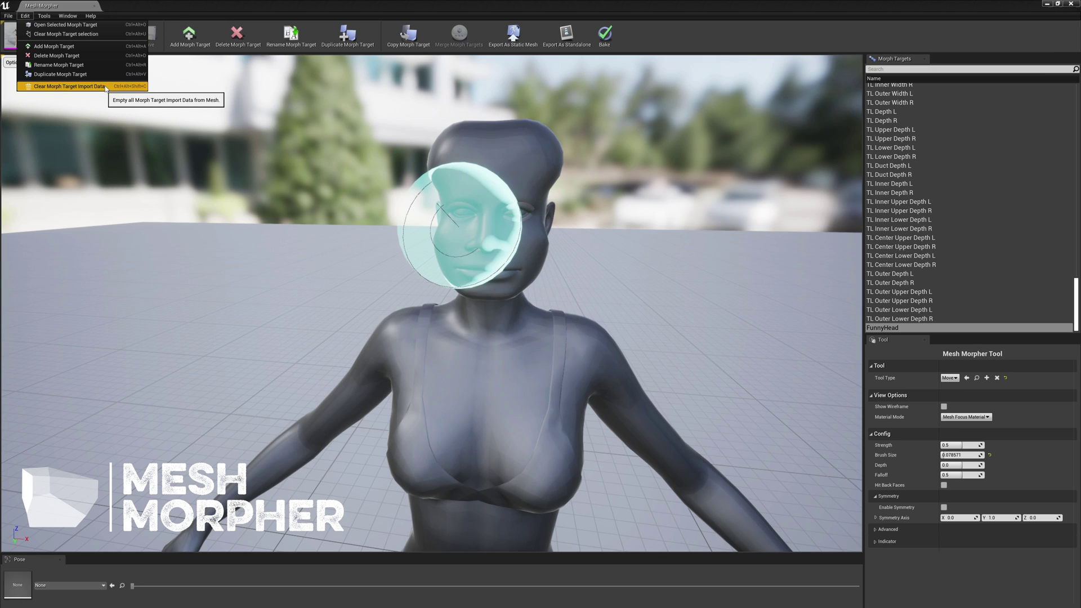
click(198, 7)
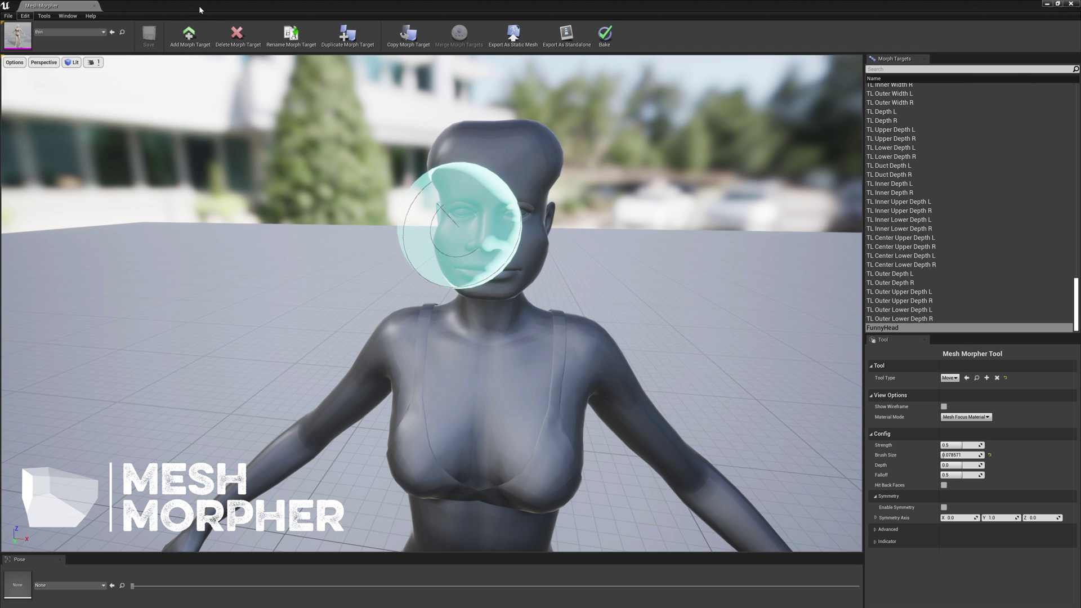